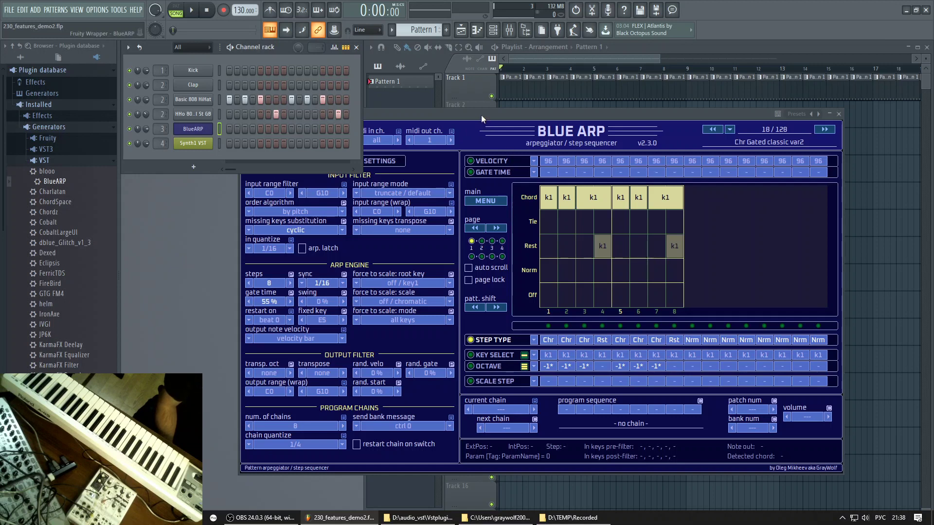
- Minimize the Chrome Oxanium font page so FL Studio's BlueARP window shows again
{"action": "left_click_drag", "start_coordinate": [481, 115], "coordinate": [483, 116]}
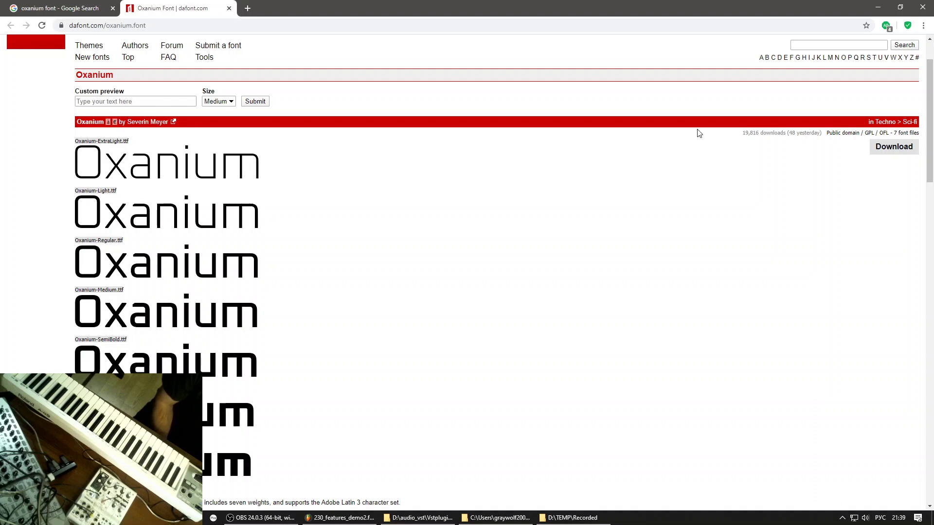
{"action": "left_click", "coordinate": [881, 8]}
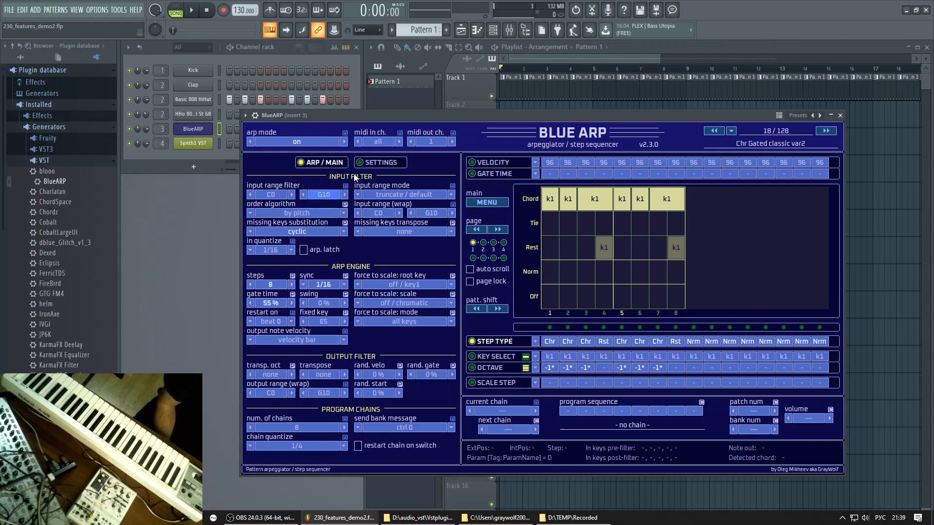
- Open BlueARP's Settings page and try 150% interface scaling before returning to 125%
{"action": "left_click", "coordinate": [379, 162]}
{"action": "left_click", "coordinate": [358, 320]}
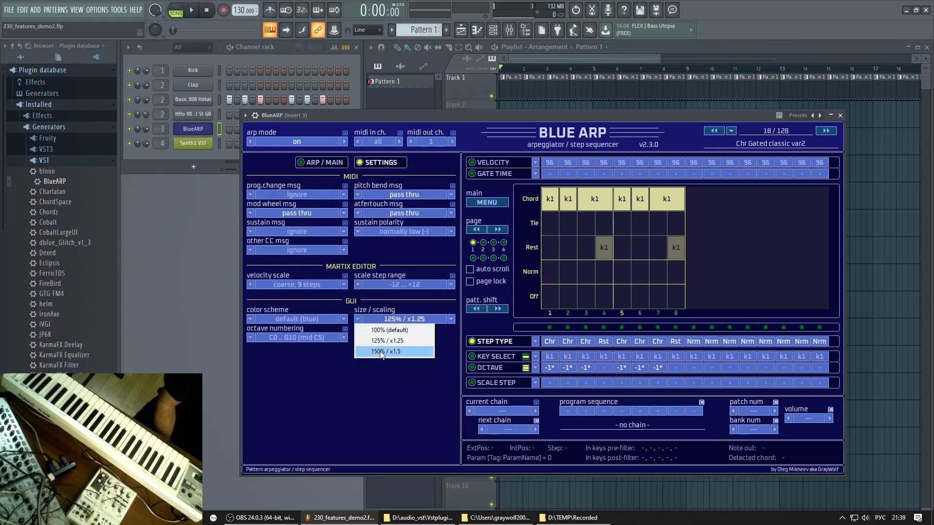
{"action": "left_click", "coordinate": [383, 351]}
{"action": "left_click", "coordinate": [394, 359]}
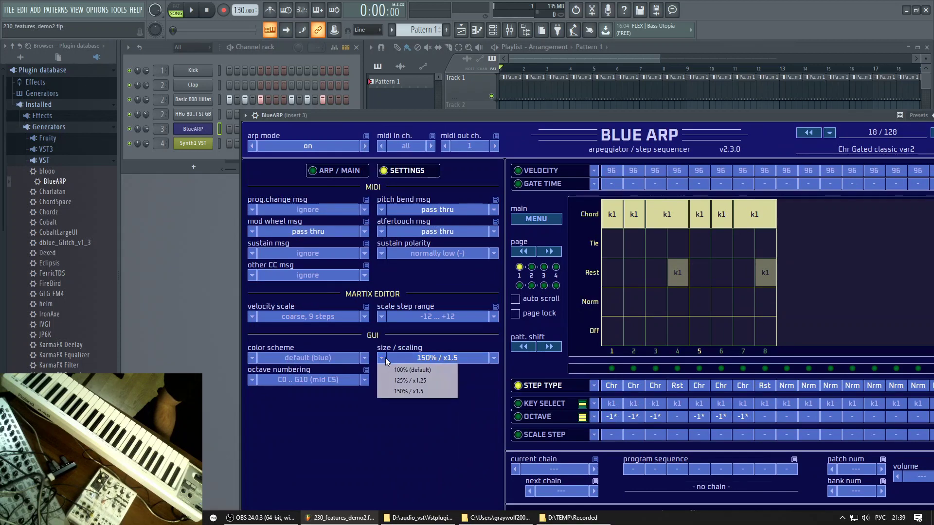
{"action": "left_click", "coordinate": [409, 381]}
{"action": "left_click_drag", "start_coordinate": [440, 115], "coordinate": [424, 103]}
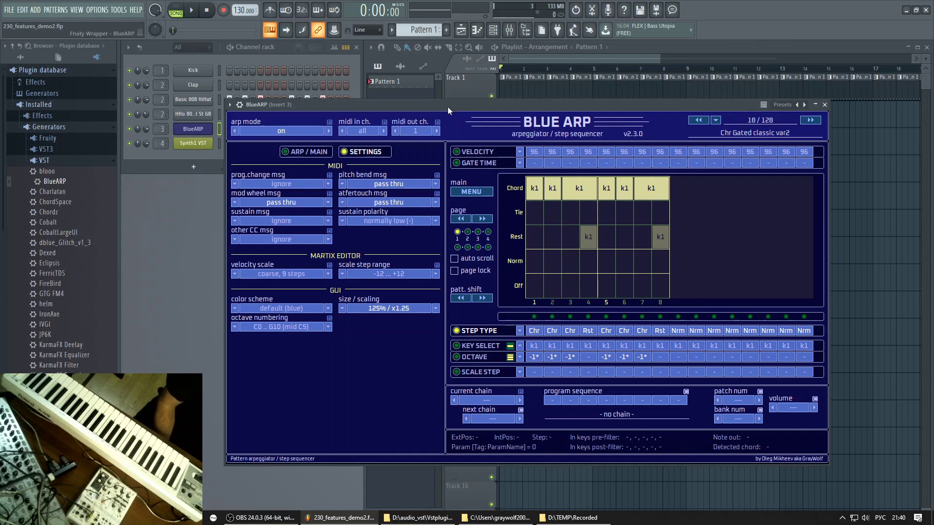
- Reopen the size list without changing 125%, then glance at BlueARP's main MENU
{"action": "left_click", "coordinate": [342, 308]}
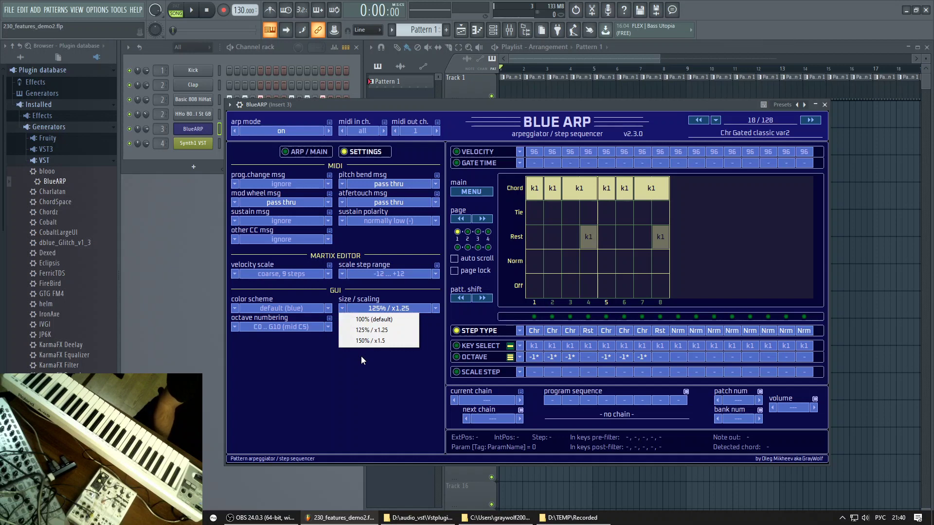
{"action": "left_click", "coordinate": [355, 376]}
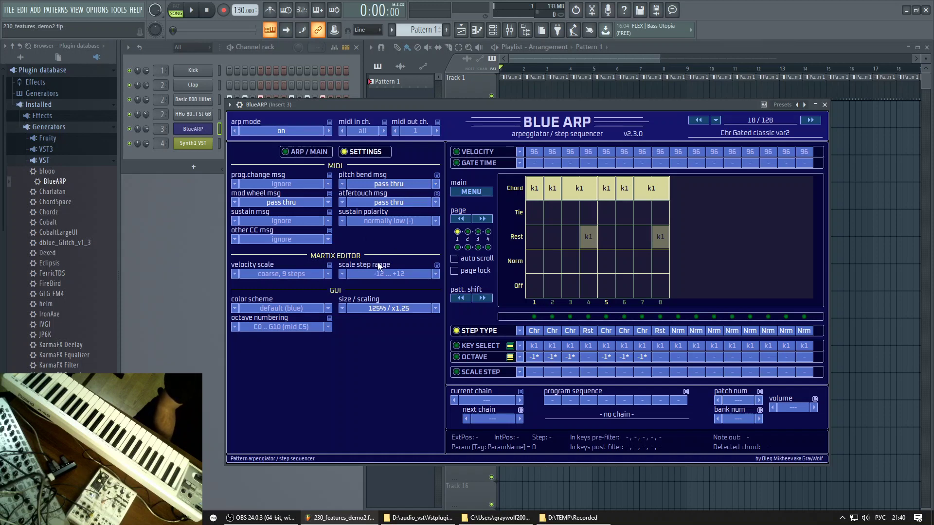
{"action": "left_click", "coordinate": [471, 192]}
- Preview the OMG DarkBlue and then OMG LightBlue colour schemes
{"action": "left_click_drag", "start_coordinate": [396, 107], "coordinate": [370, 92]}
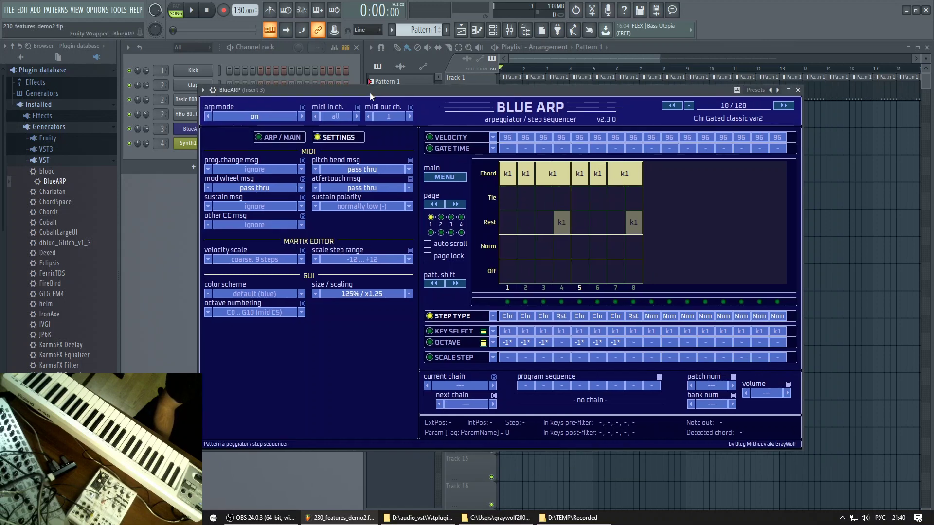
{"action": "left_click", "coordinate": [209, 294]}
{"action": "left_click", "coordinate": [239, 316]}
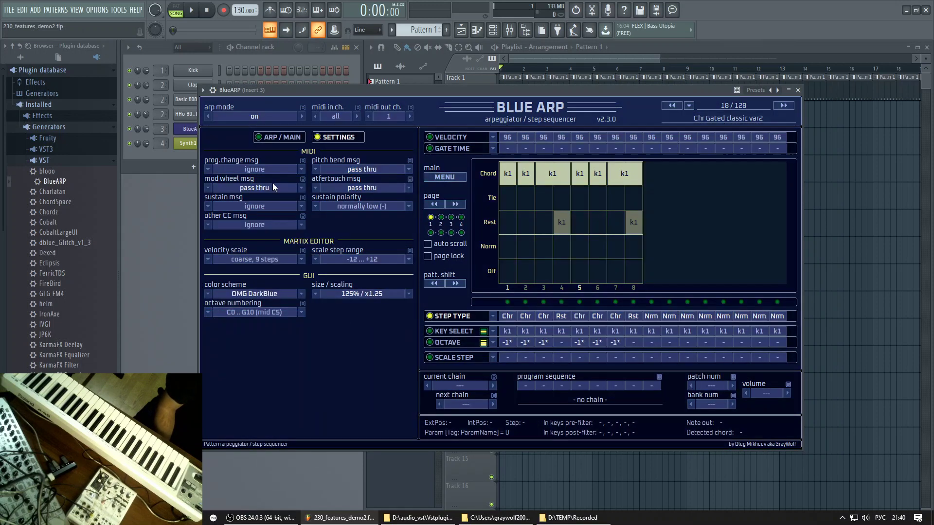
{"action": "left_click_drag", "start_coordinate": [375, 89], "coordinate": [359, 98]}
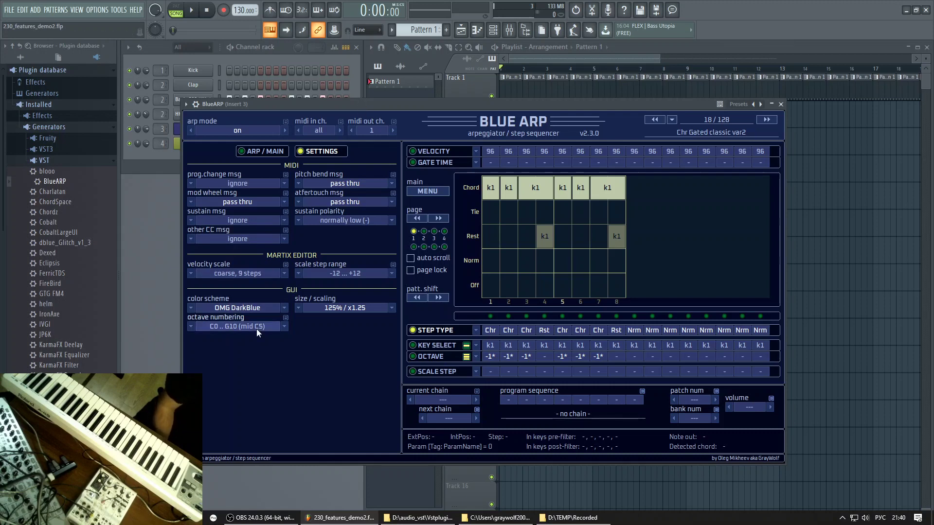
{"action": "left_click", "coordinate": [190, 307]}
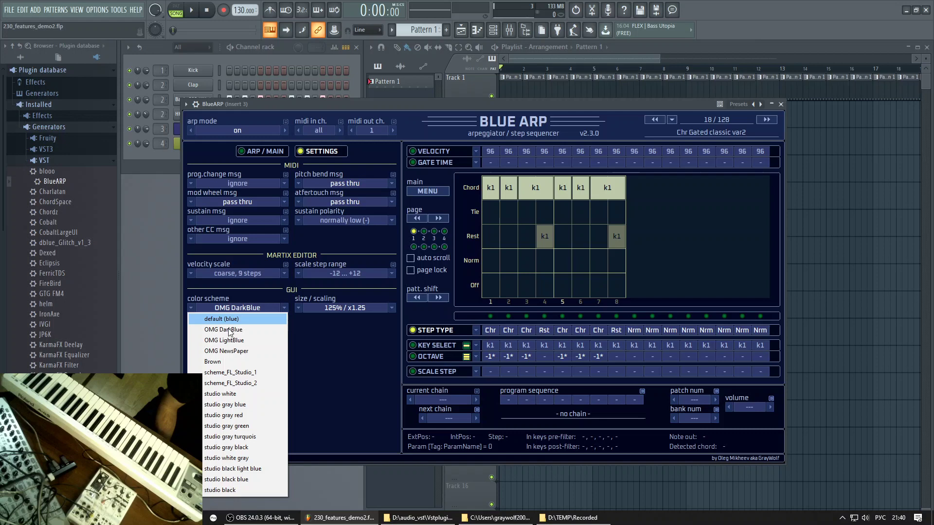
{"action": "left_click", "coordinate": [232, 342]}
{"action": "left_click_drag", "start_coordinate": [346, 103], "coordinate": [355, 65]}
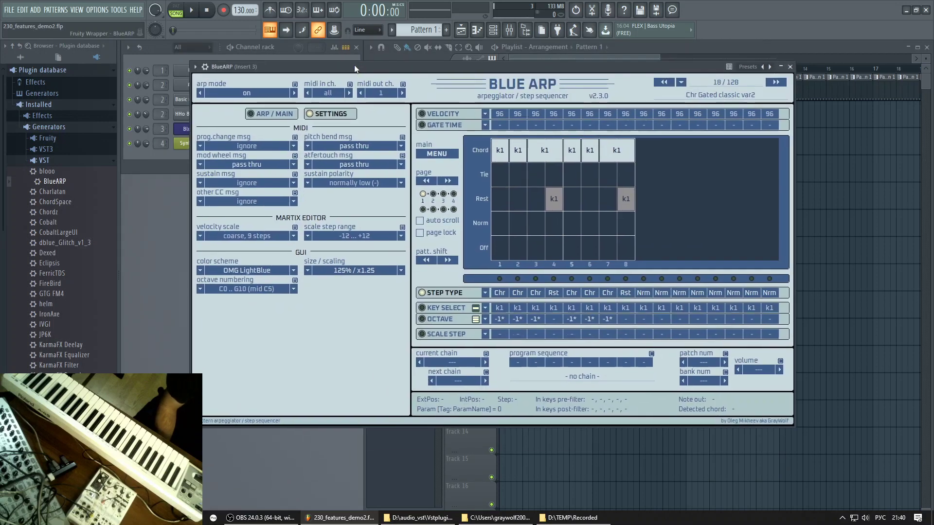
- Preview OMG NewsPaper, settle back on OMG DarkBlue, and bring up the skins folder
{"action": "left_click", "coordinate": [197, 271]}
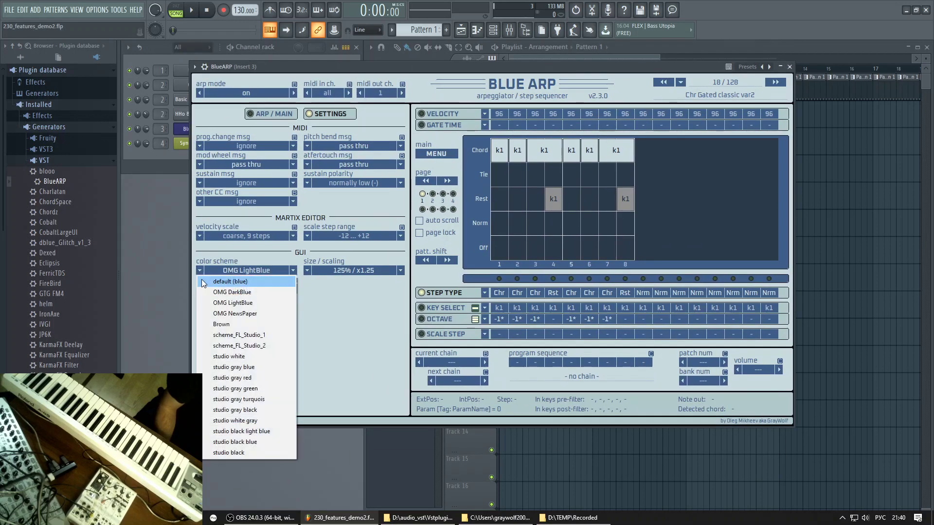
{"action": "left_click", "coordinate": [225, 314]}
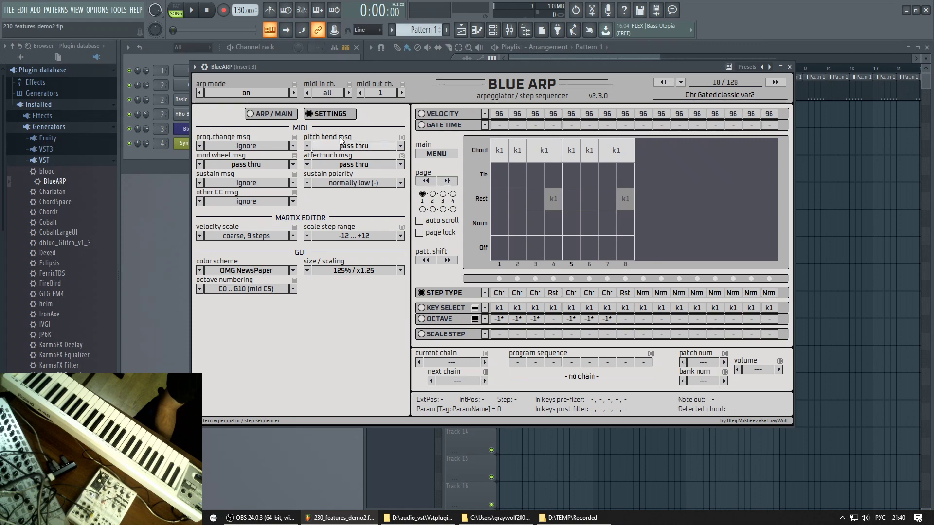
{"action": "left_click_drag", "start_coordinate": [355, 65], "coordinate": [323, 75]}
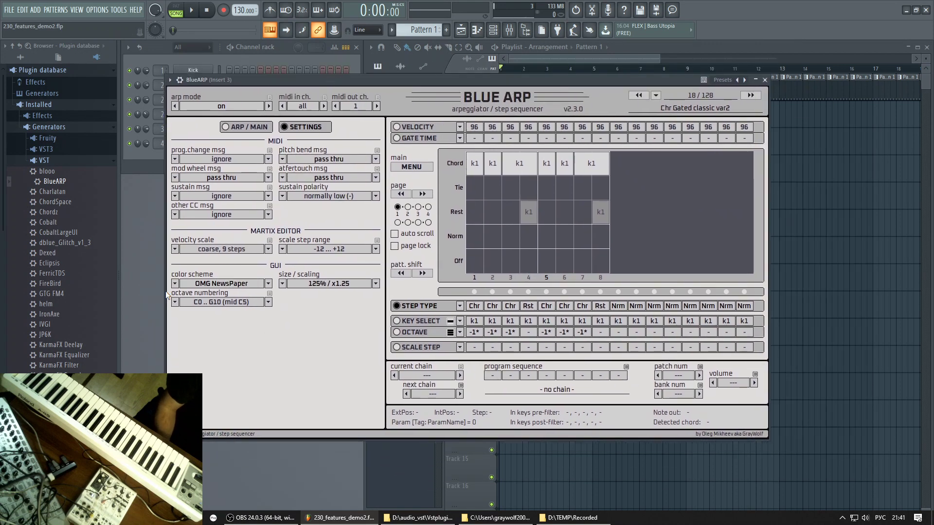
{"action": "left_click", "coordinate": [175, 284]}
{"action": "left_click", "coordinate": [207, 305]}
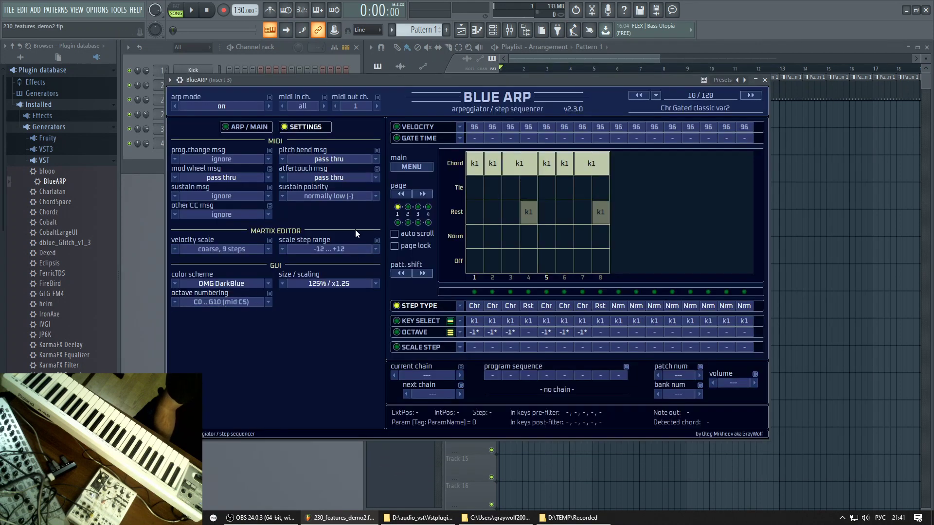
{"action": "left_click_drag", "start_coordinate": [367, 78], "coordinate": [400, 77]}
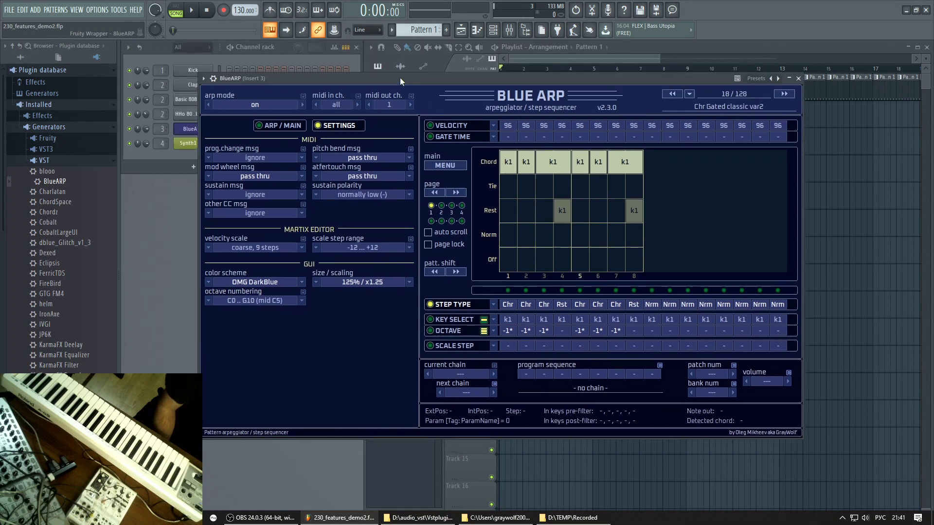
{"action": "left_click", "coordinate": [418, 518]}
- Clear the skins selection and browse from BlueARP2 into its fonts folder
{"action": "left_click", "coordinate": [494, 366]}
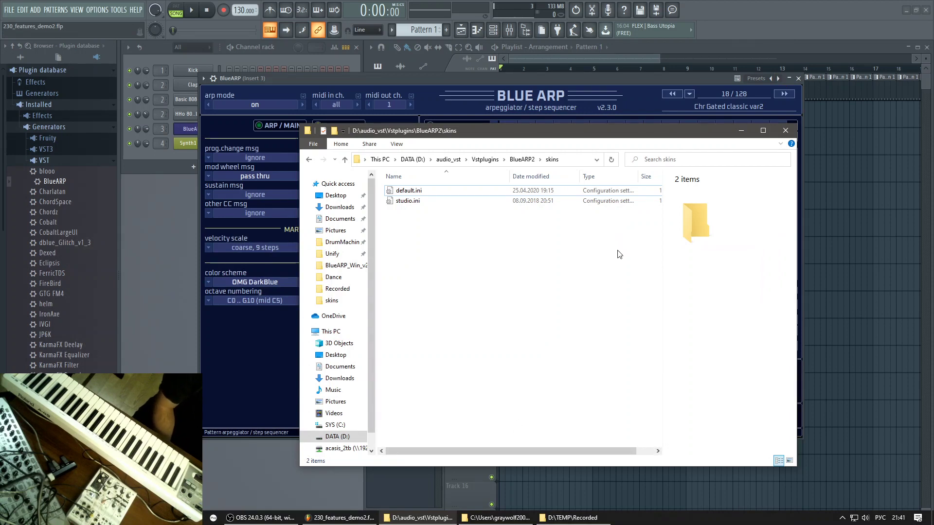
{"action": "left_click", "coordinate": [522, 160]}
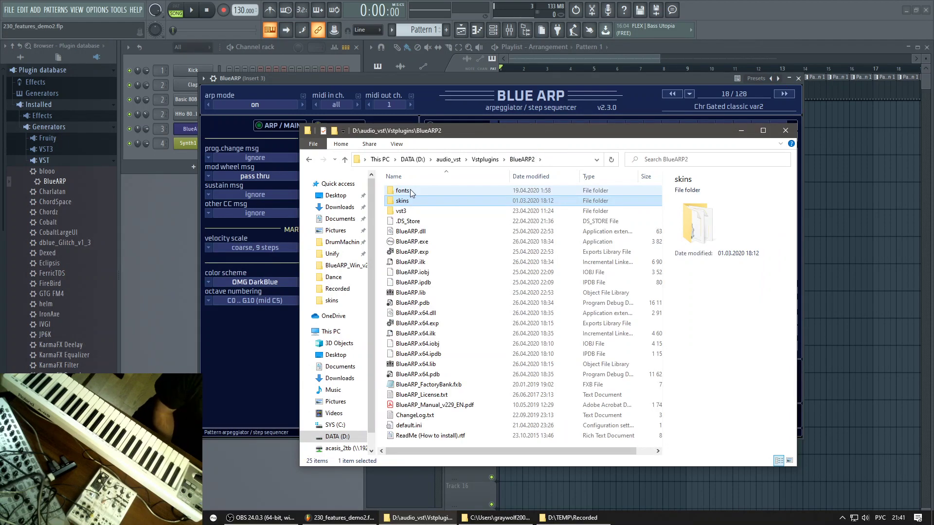
{"action": "double_click", "coordinate": [410, 190]}
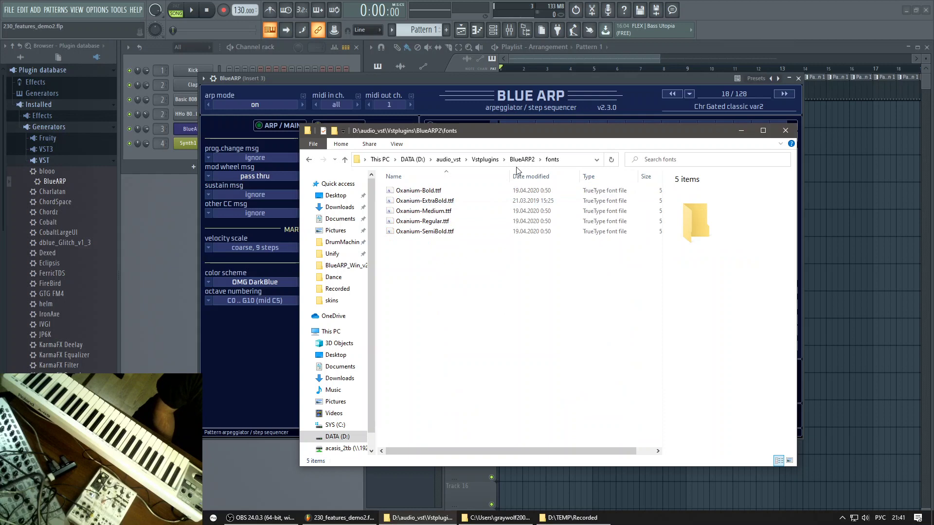
{"action": "left_click", "coordinate": [518, 160]}
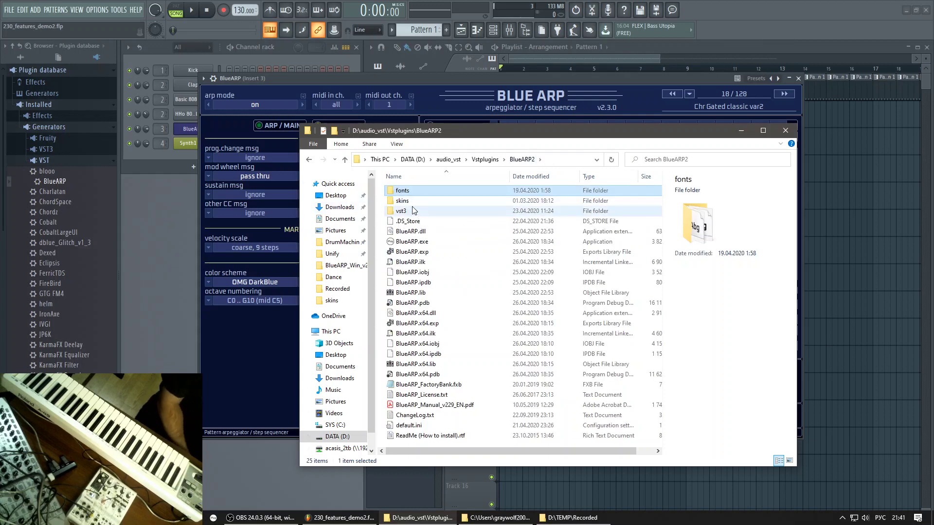
{"action": "double_click", "coordinate": [402, 190]}
- Select the Oxanium .ttf font files, deselect them, and minimize Explorer
{"action": "left_click_drag", "start_coordinate": [456, 274], "coordinate": [398, 188]}
{"action": "left_click", "coordinate": [513, 268]}
{"action": "left_click", "coordinate": [746, 132]}
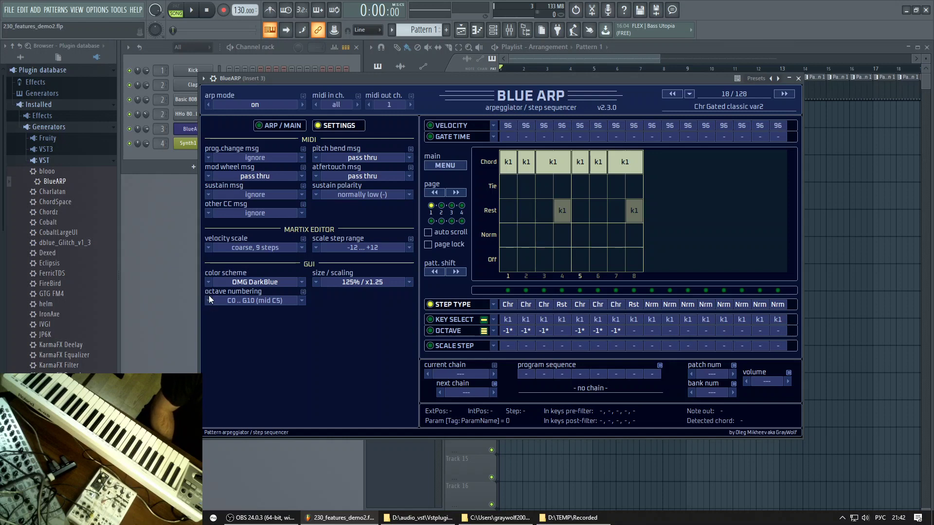
- Try mid C4 and mid C5 octave numbering, then settle on C-2 .. G8 (mid C3)
{"action": "left_click", "coordinate": [210, 299]}
{"action": "left_click", "coordinate": [253, 323]}
{"action": "left_click", "coordinate": [208, 299]}
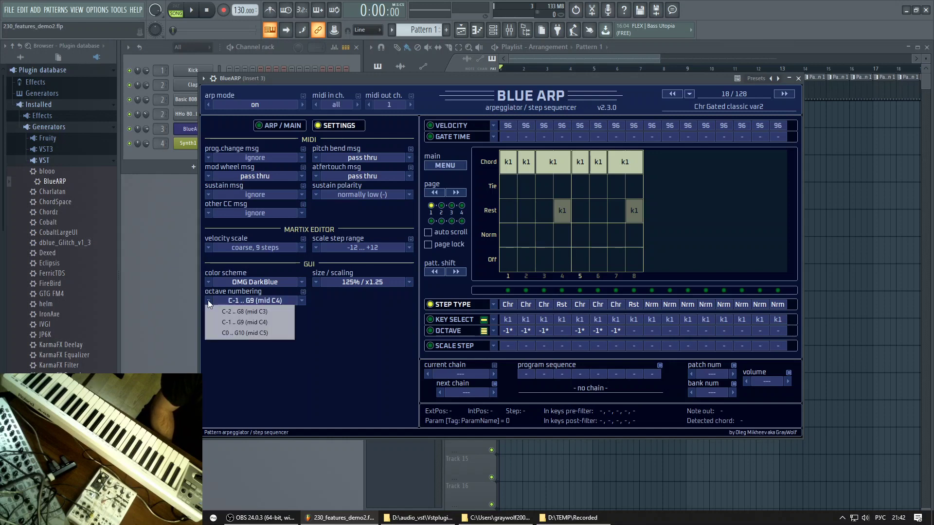
{"action": "left_click", "coordinate": [229, 305]}
{"action": "left_click", "coordinate": [208, 301]}
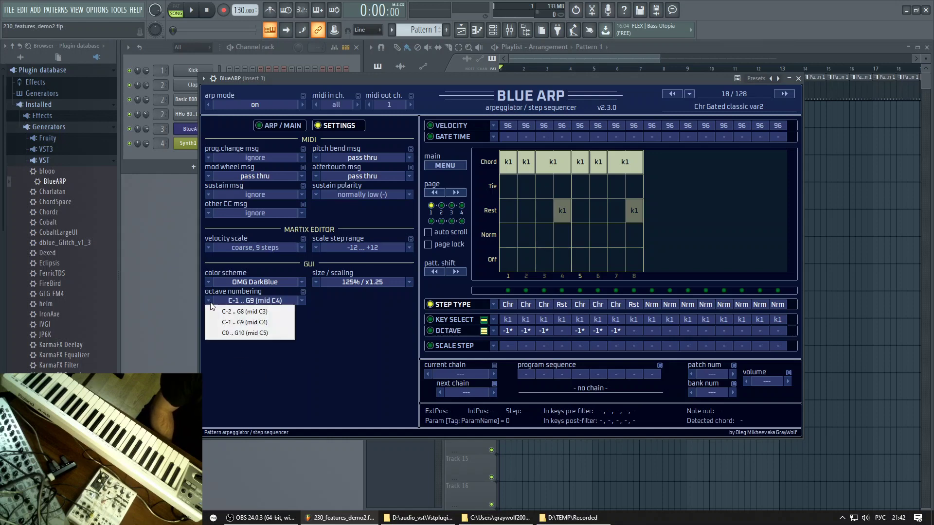
{"action": "left_click", "coordinate": [234, 332]}
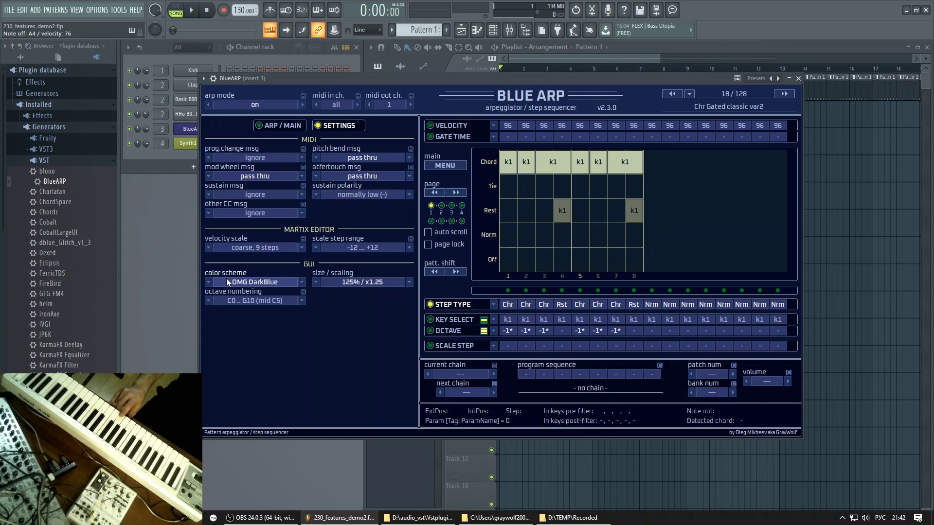
{"action": "left_click", "coordinate": [208, 300]}
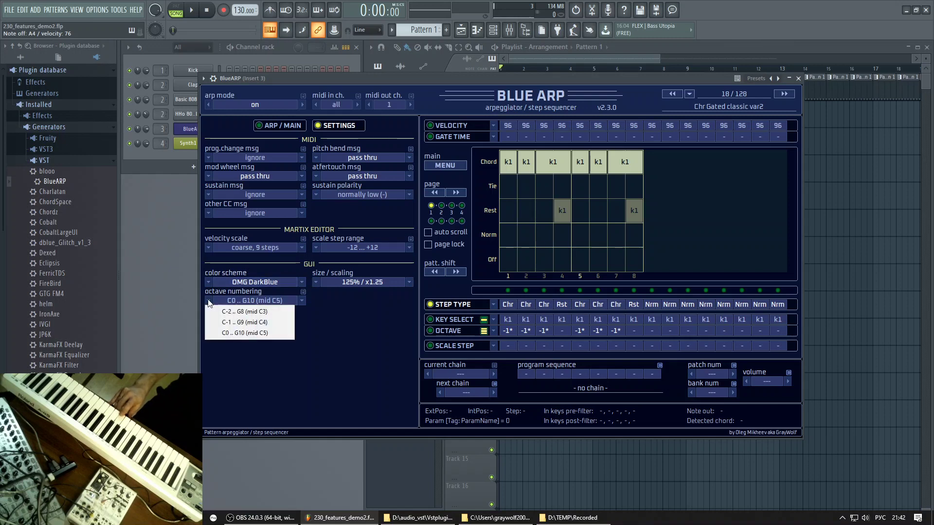
{"action": "left_click", "coordinate": [236, 323]}
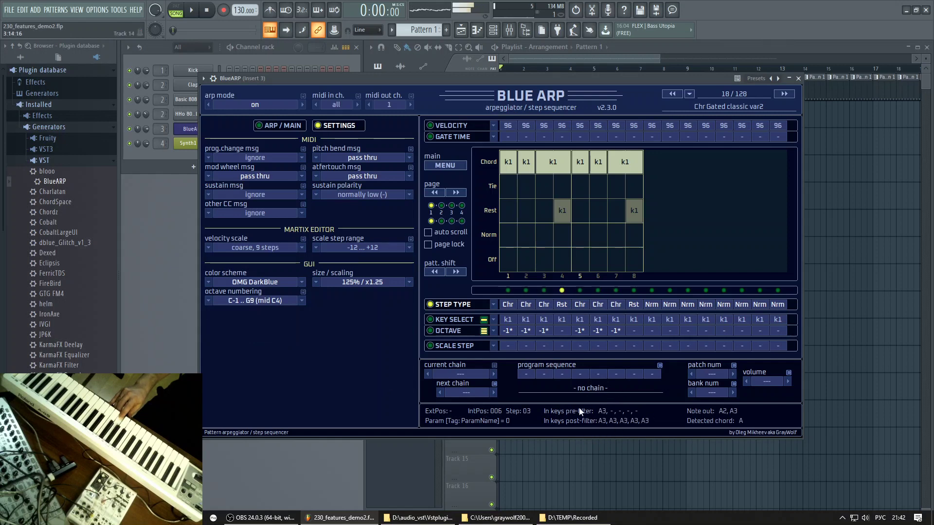
{"action": "left_click", "coordinate": [209, 300]}
{"action": "left_click", "coordinate": [237, 311]}
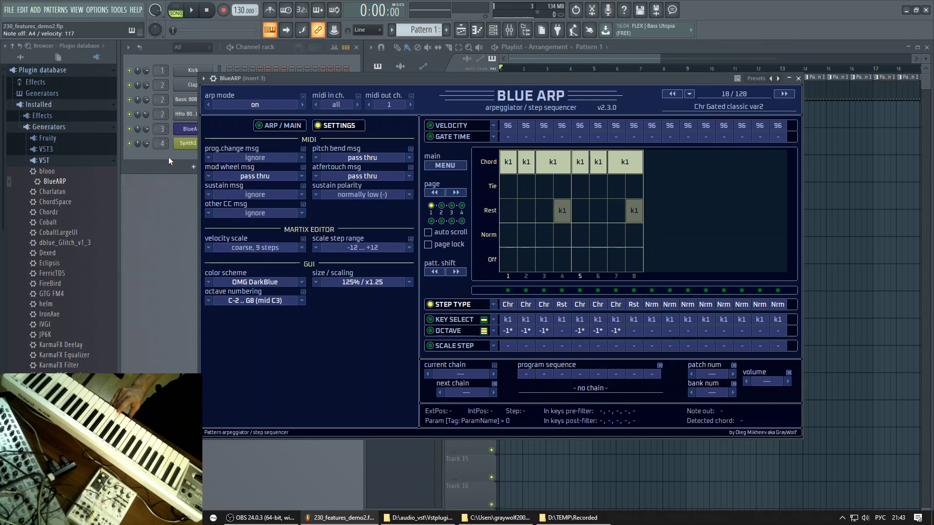
- Set BlueARP's sustain msg to arp latch, then return to the ARP / MAIN page
{"action": "left_click", "coordinate": [208, 195]}
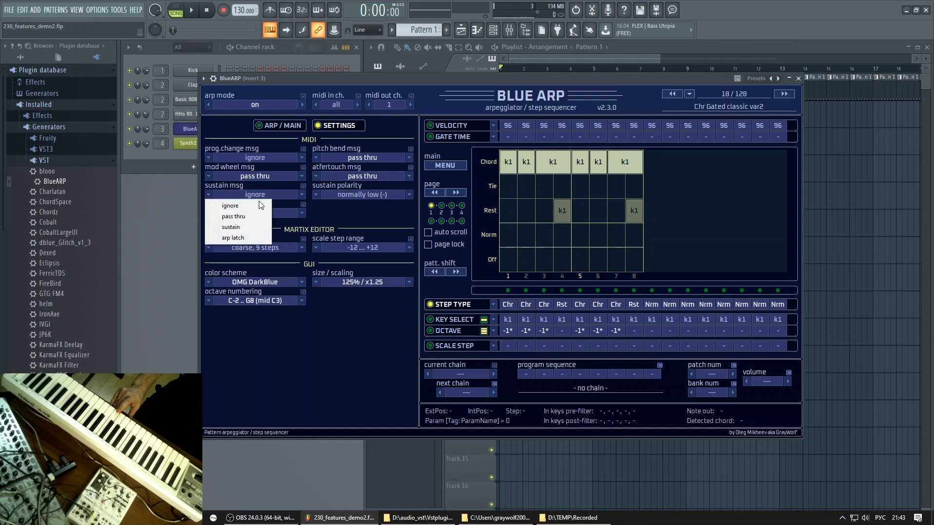
{"action": "left_click", "coordinate": [243, 203]}
{"action": "left_click", "coordinate": [244, 198]}
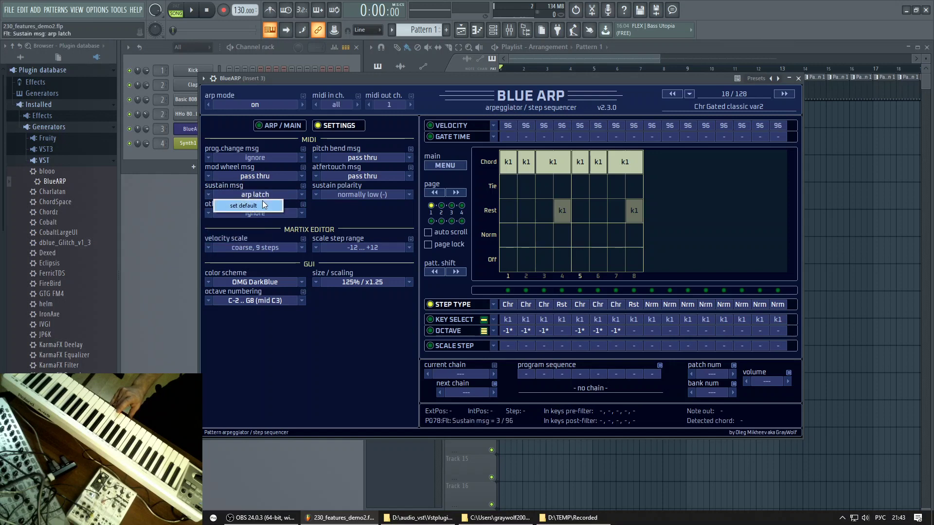
{"action": "left_click", "coordinate": [261, 205]}
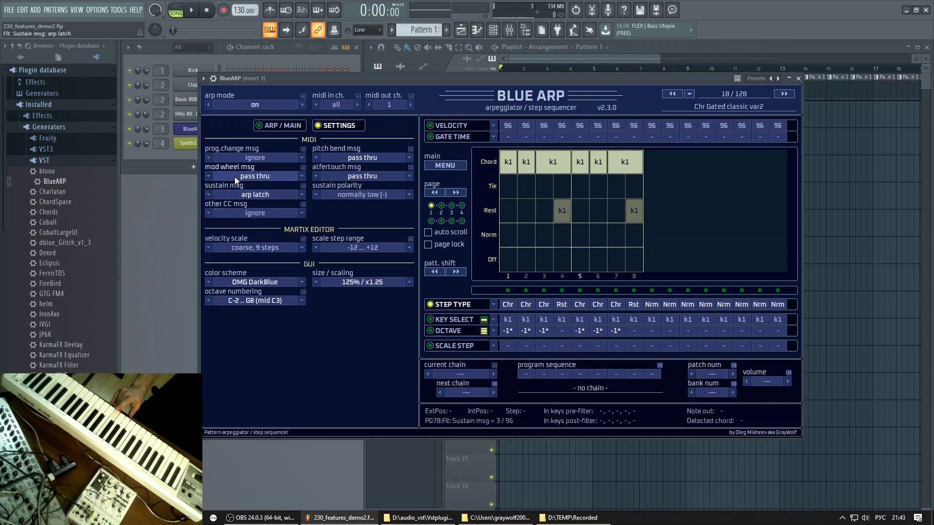
{"action": "left_click", "coordinate": [275, 125]}
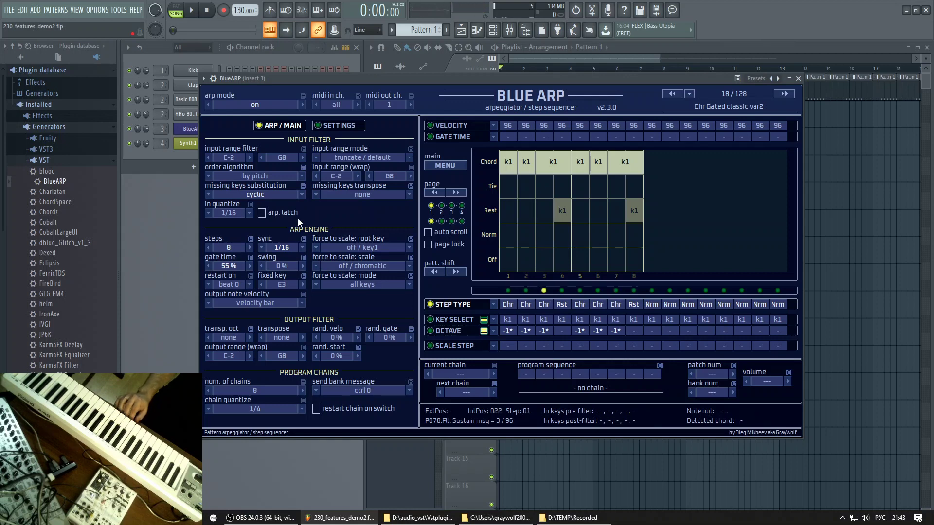
- Keep missing keys substitution at cyclic, then set sustain msg to sustain on Settings
{"action": "left_click", "coordinate": [208, 194]}
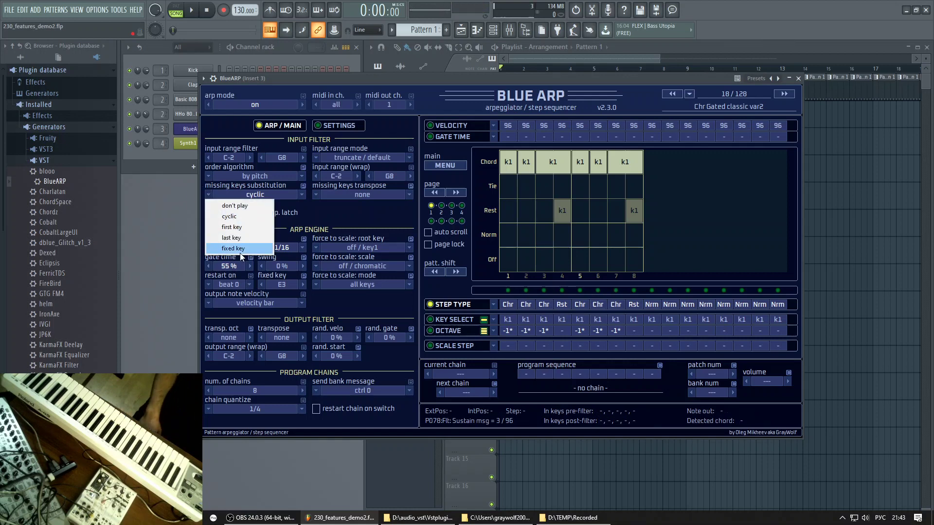
{"action": "left_click", "coordinate": [326, 210]}
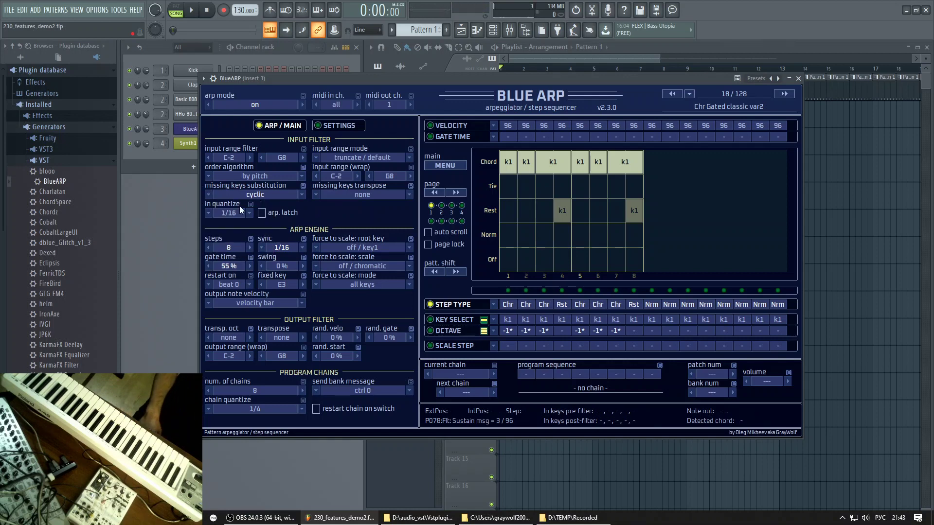
{"action": "left_click", "coordinate": [341, 124]}
{"action": "left_click", "coordinate": [207, 194]}
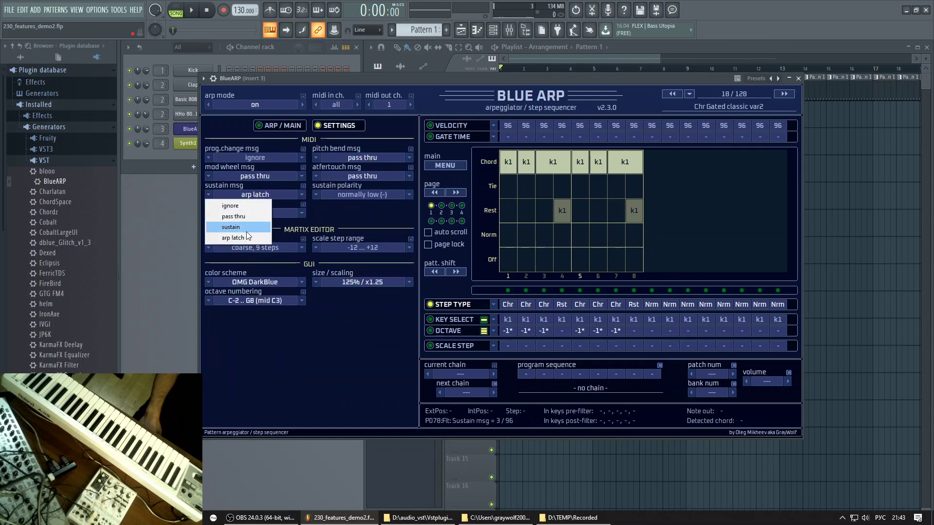
{"action": "left_click", "coordinate": [244, 231]}
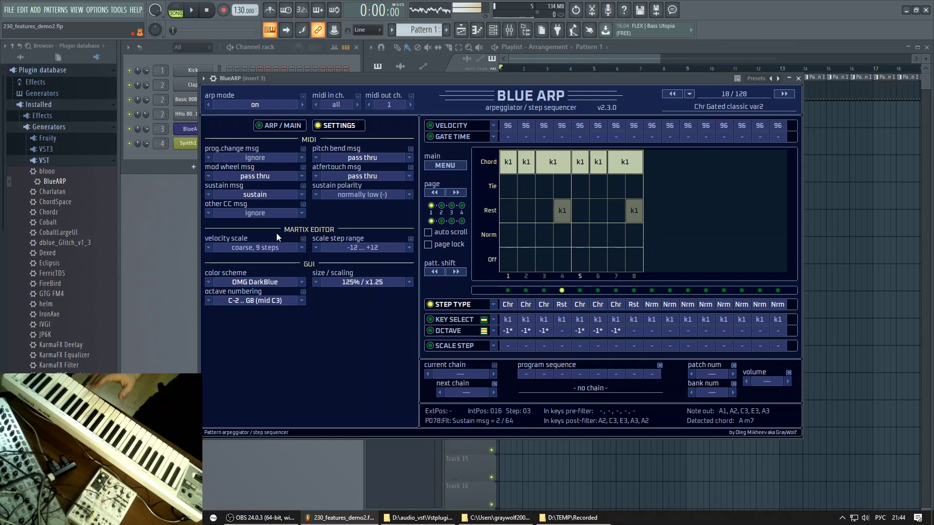
- Try sustain msg as pass thru and ignore, return it to arp latch, then view sustain polarity options
{"action": "left_click", "coordinate": [209, 195]}
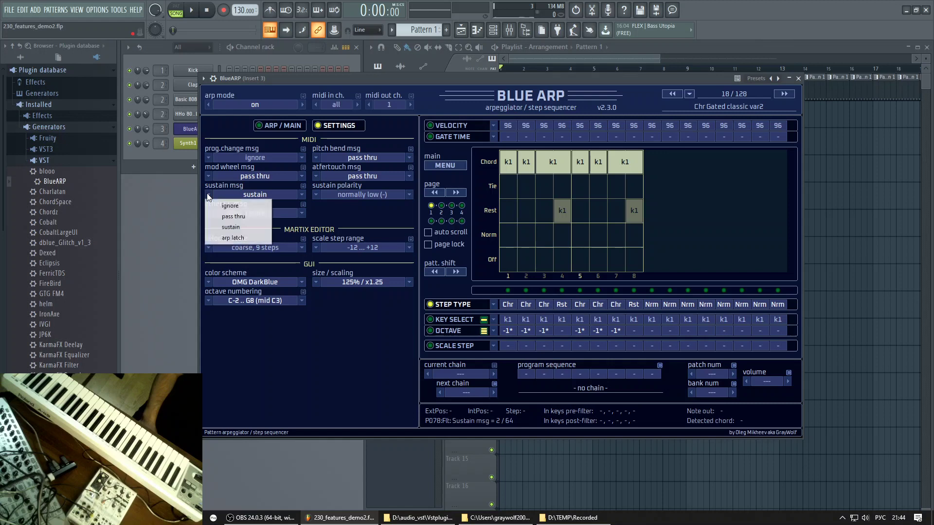
{"action": "left_click", "coordinate": [231, 218]}
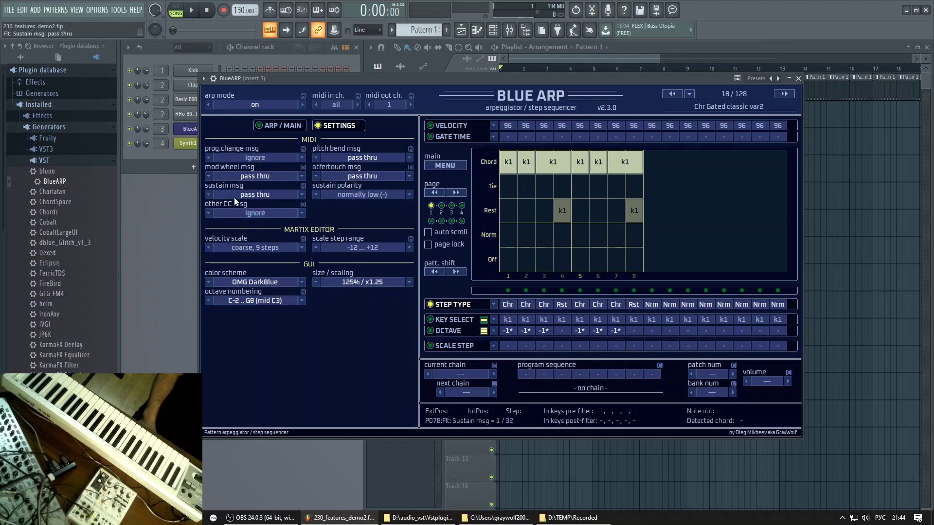
{"action": "left_click", "coordinate": [207, 194]}
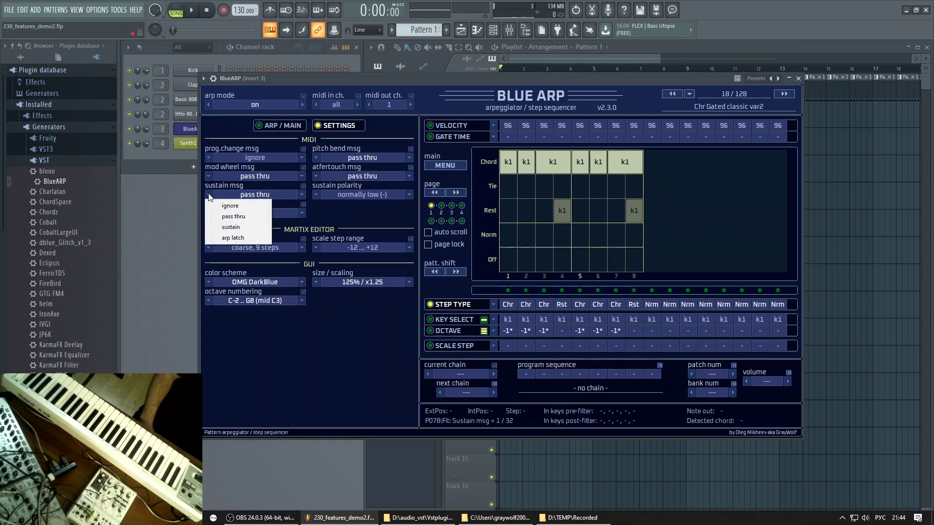
{"action": "left_click", "coordinate": [232, 201]}
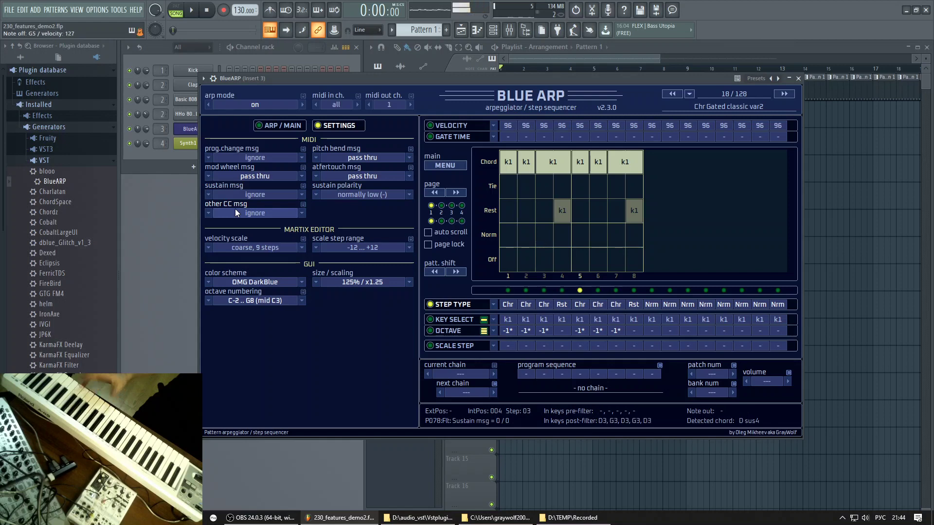
{"action": "left_click", "coordinate": [208, 194]}
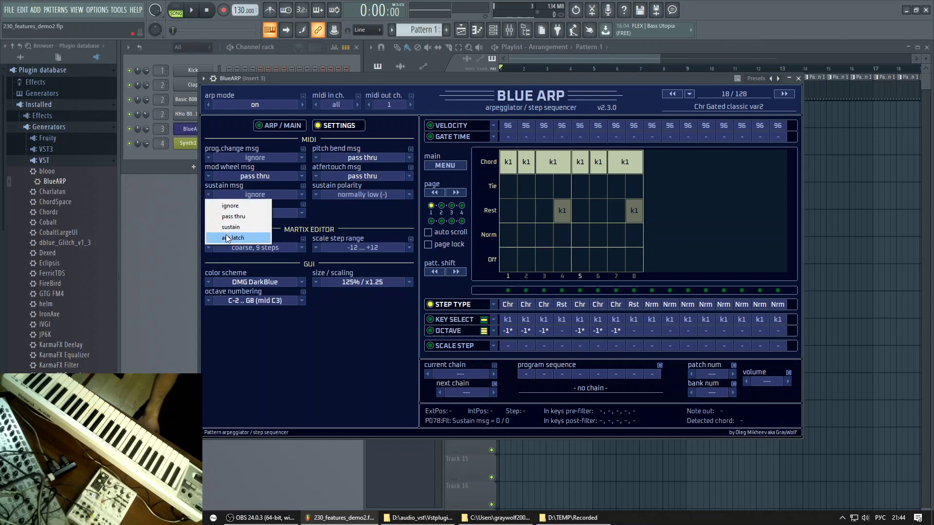
{"action": "left_click", "coordinate": [257, 239]}
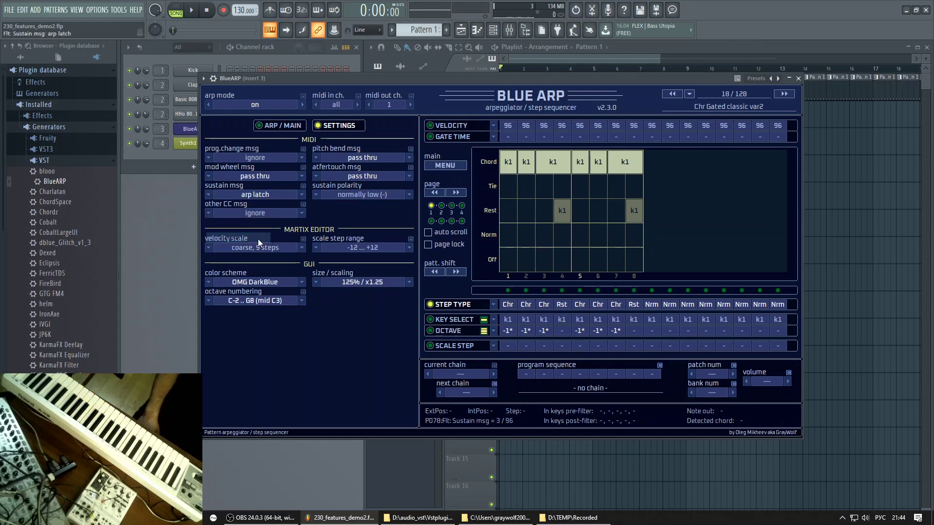
{"action": "left_click", "coordinate": [316, 195]}
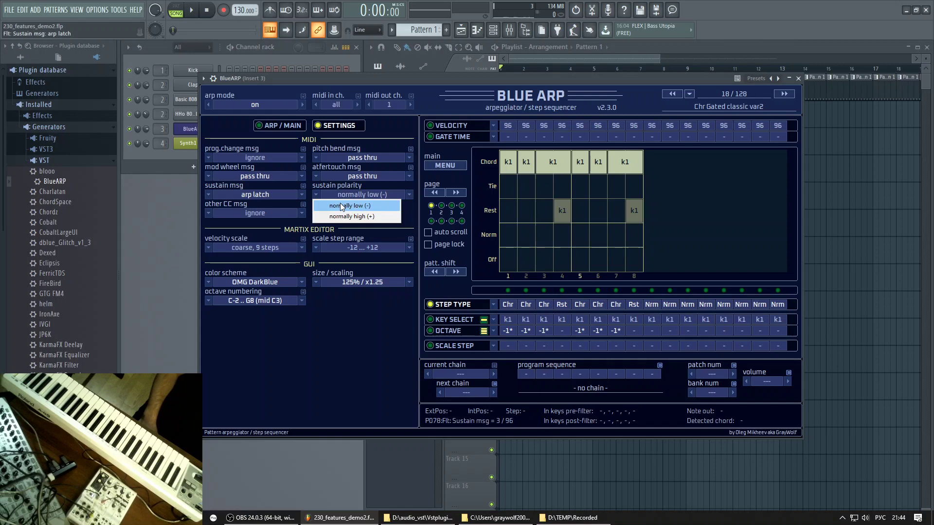
- Leave sustain polarity at normally low (-) and switch back to the ARP / MAIN page
{"action": "left_click", "coordinate": [416, 200]}
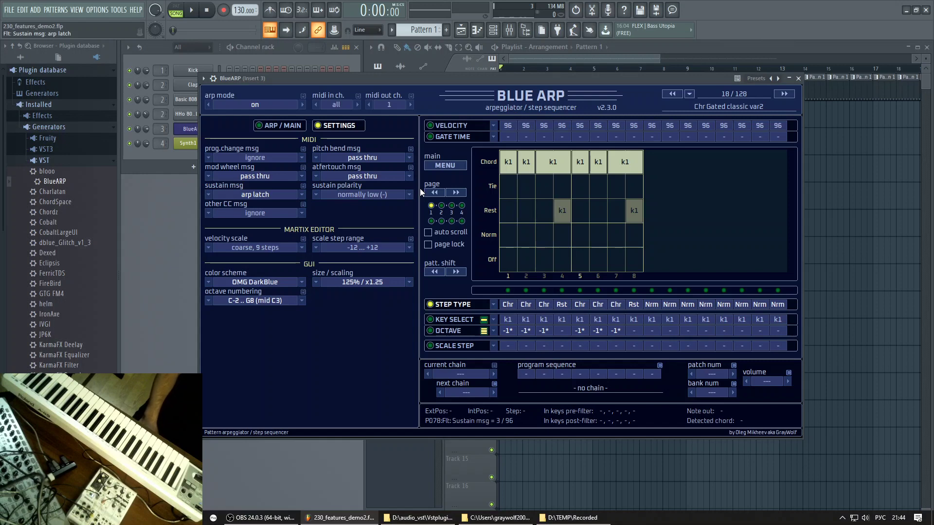
{"action": "left_click", "coordinate": [291, 127]}
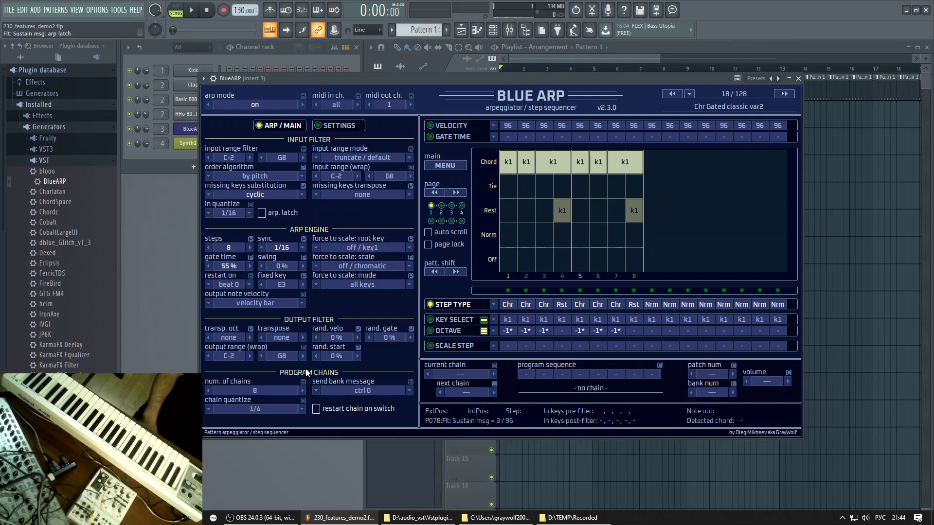
- Open the recent project 230_features_demo.flp without saving changes to 230_features_demo2
{"action": "left_click", "coordinate": [9, 10]}
{"action": "mouse_move", "coordinate": [22, 9]}
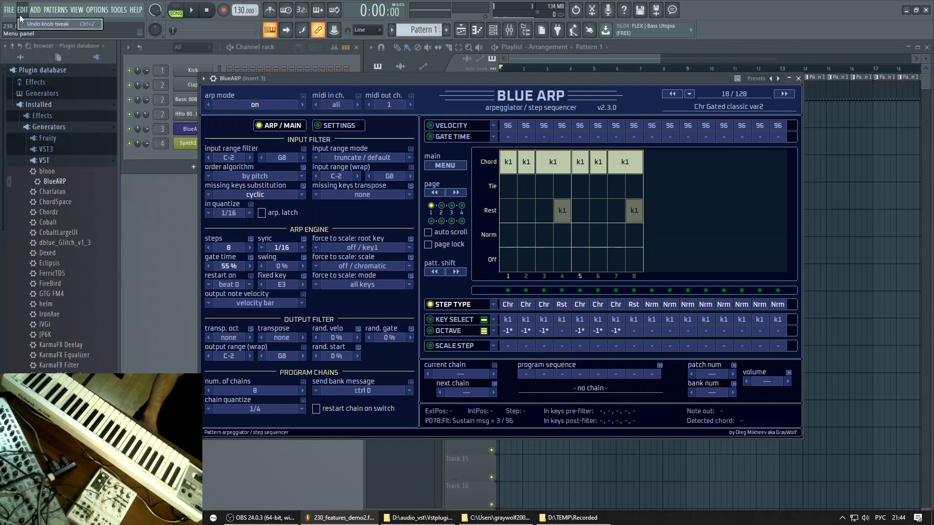
{"action": "left_click", "coordinate": [34, 124]}
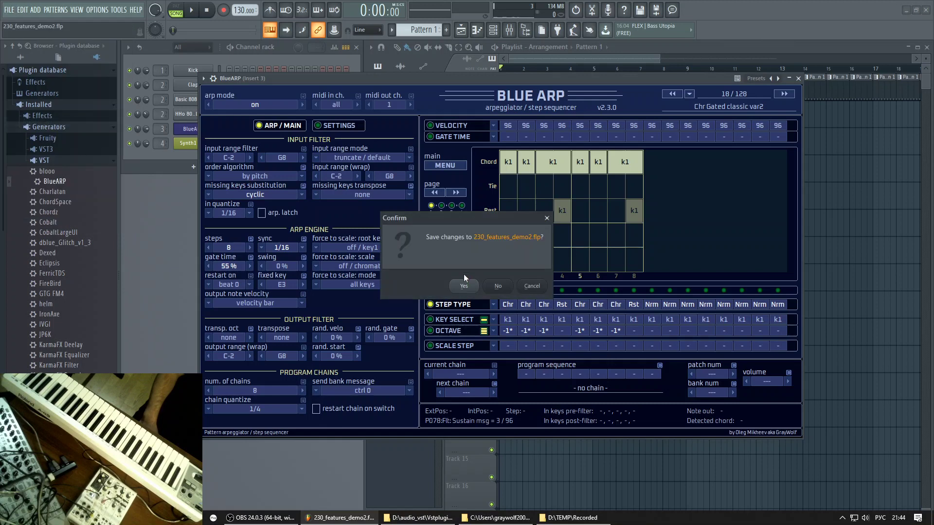
{"action": "left_click", "coordinate": [498, 286]}
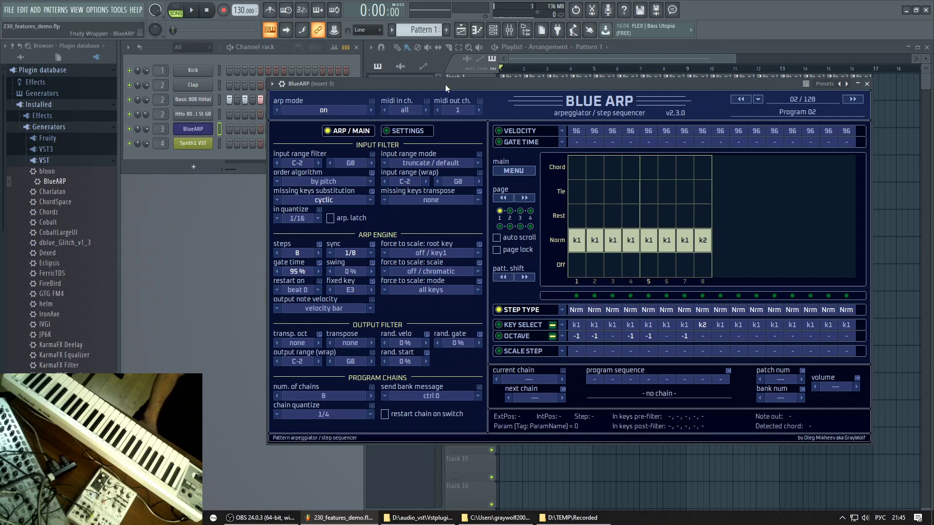
- Move BlueARP aside, start playback, and switch chains 1, 2, then back to chain 1
{"action": "left_click_drag", "start_coordinate": [471, 89], "coordinate": [378, 136]}
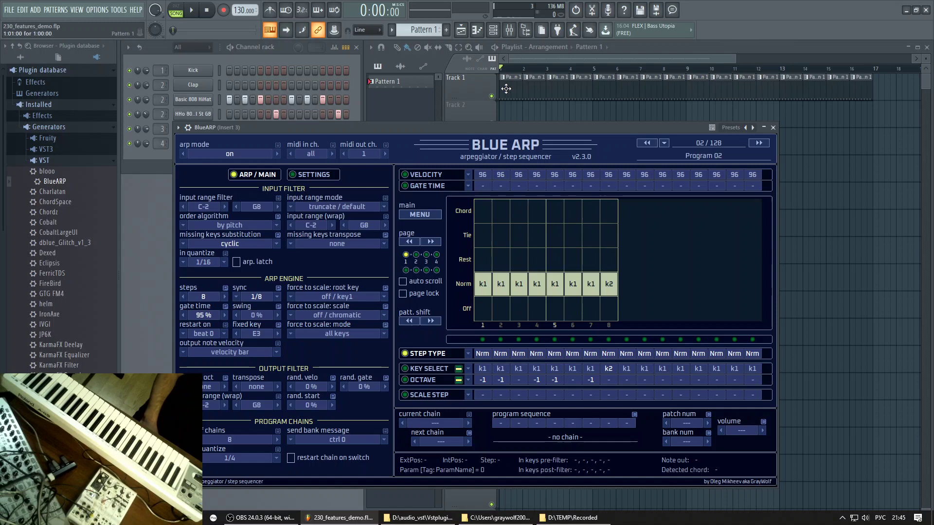
{"action": "left_click", "coordinate": [194, 13]}
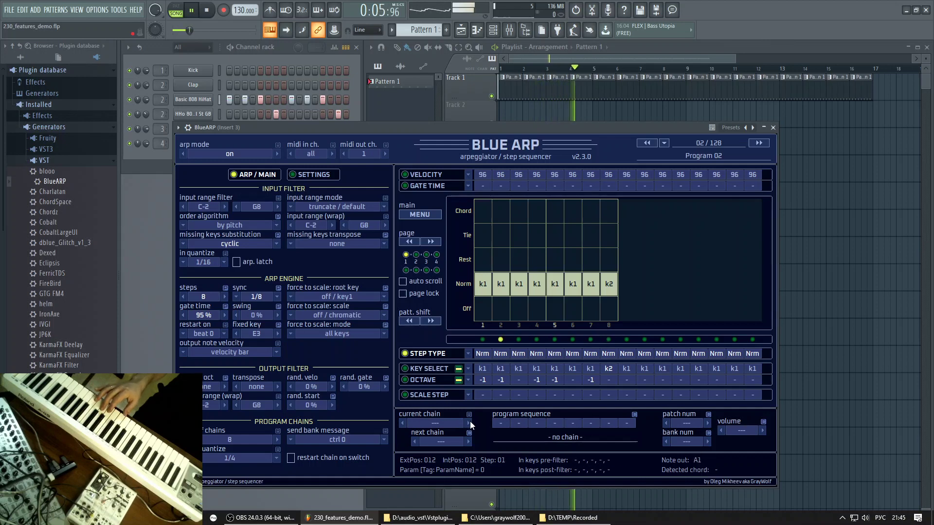
{"action": "left_click", "coordinate": [469, 423]}
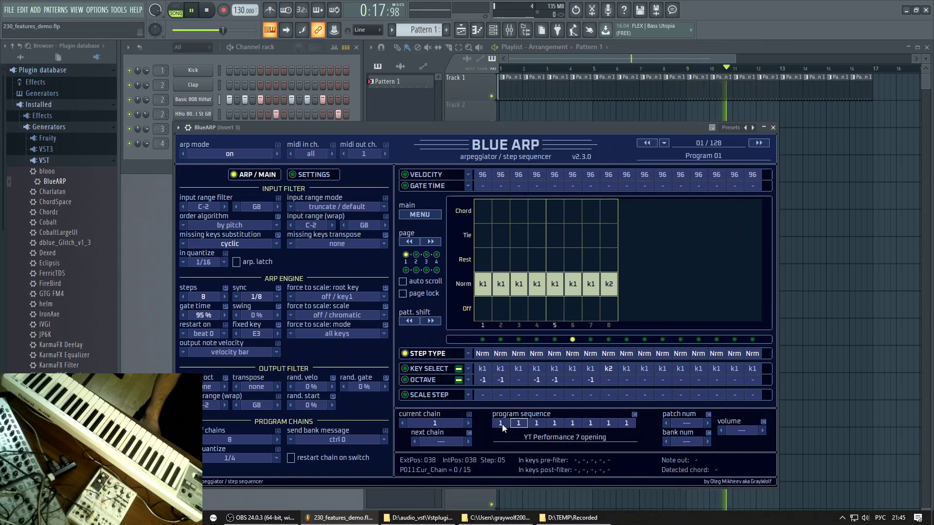
{"action": "left_click", "coordinate": [468, 422]}
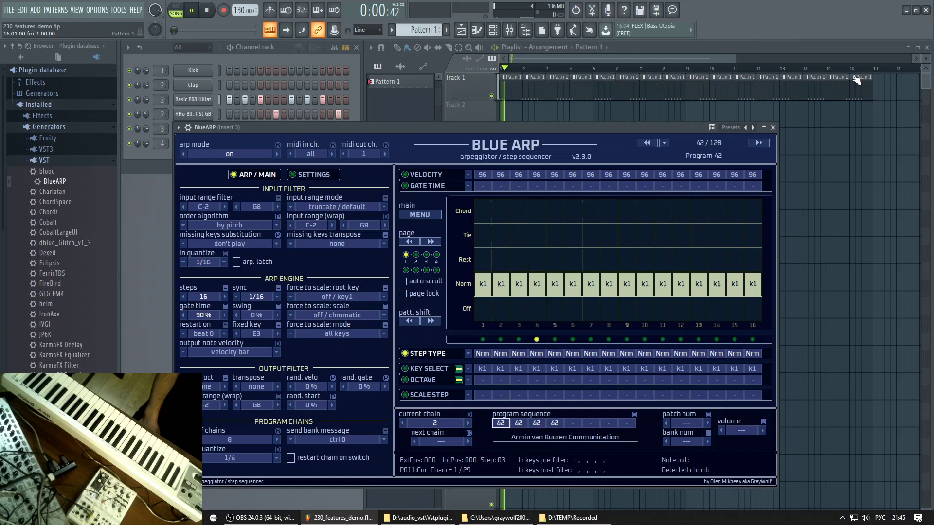
{"action": "left_click", "coordinate": [402, 422]}
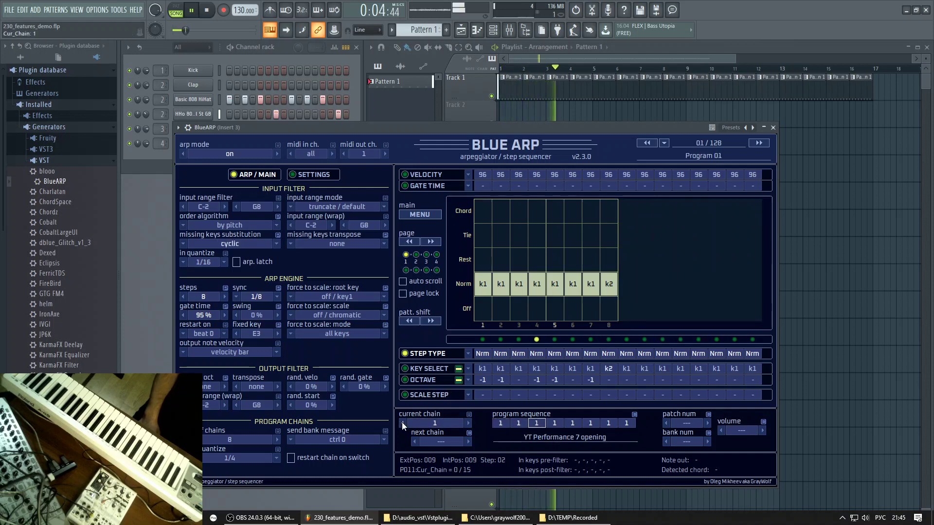
- Enable chain restart on switch and toggle between program chains 2 and 1 twice
{"action": "left_click", "coordinate": [329, 460]}
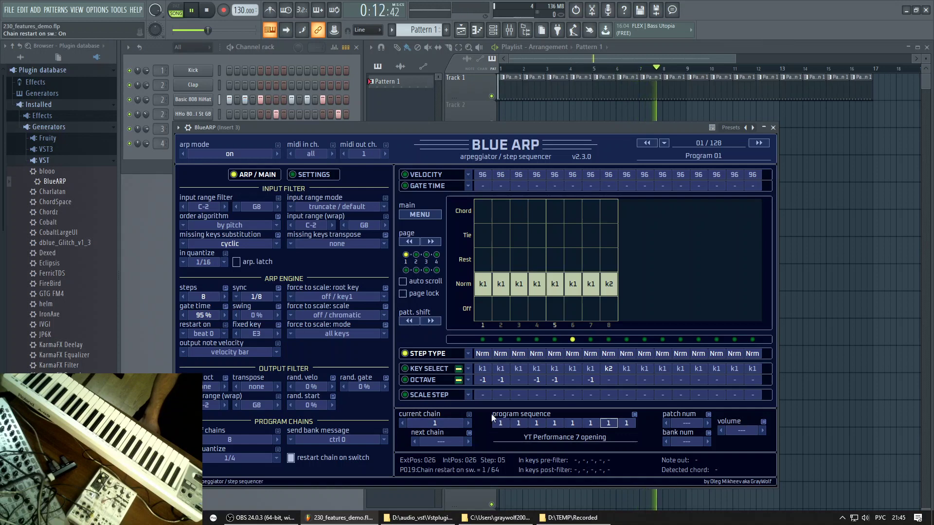
{"action": "left_click", "coordinate": [468, 422]}
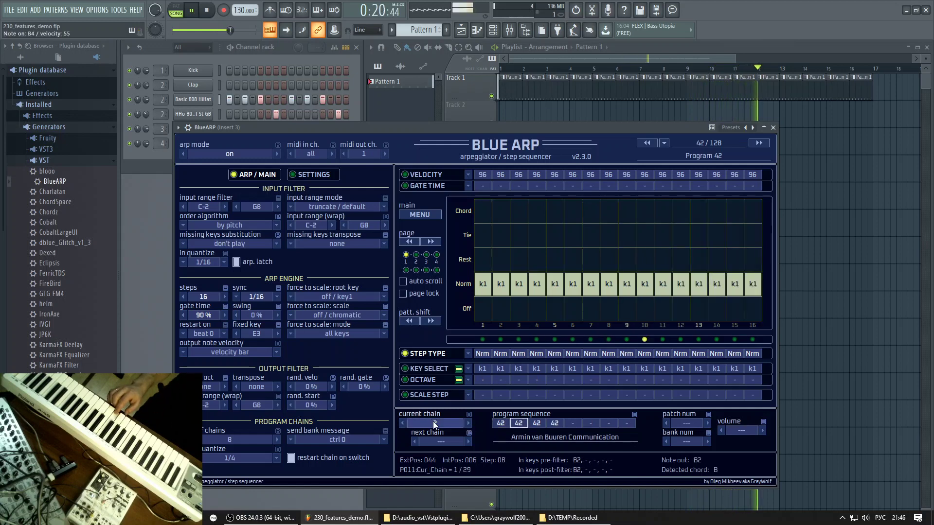
{"action": "left_click", "coordinate": [402, 423]}
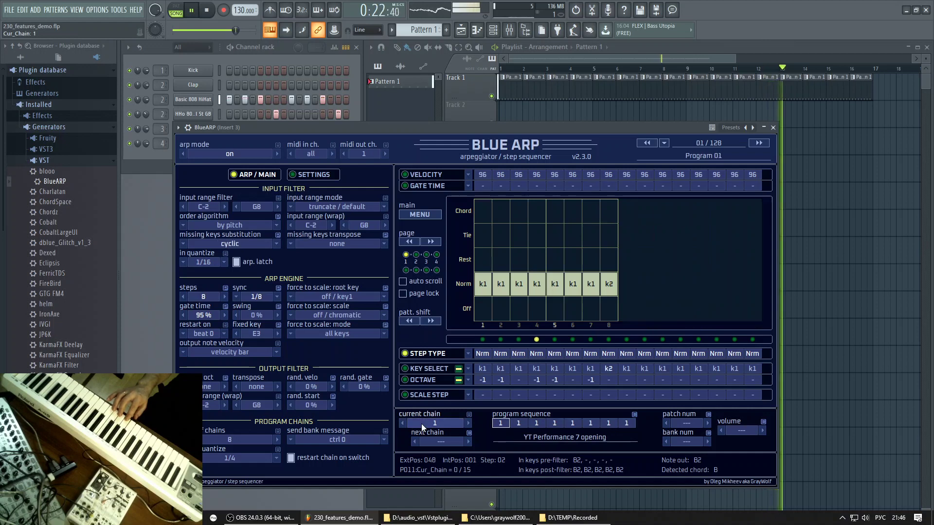
{"action": "left_click", "coordinate": [468, 424]}
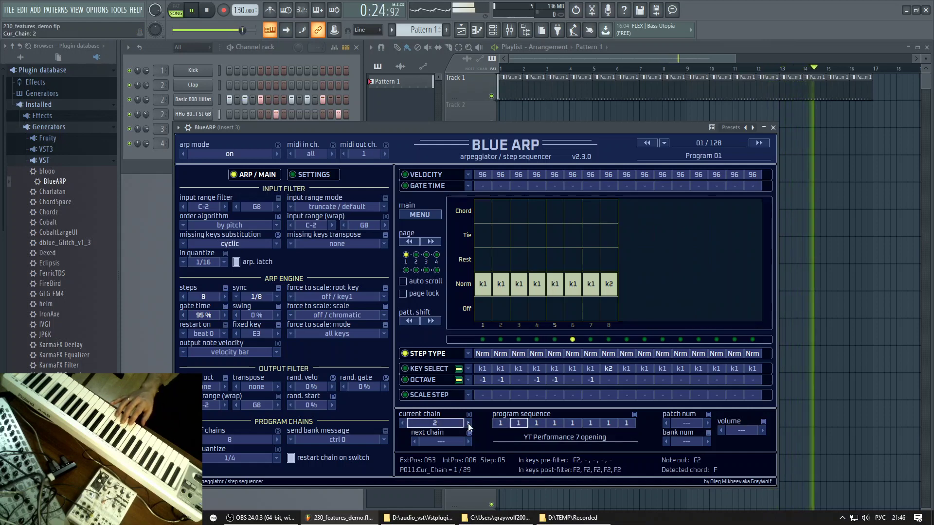
{"action": "left_click", "coordinate": [404, 424]}
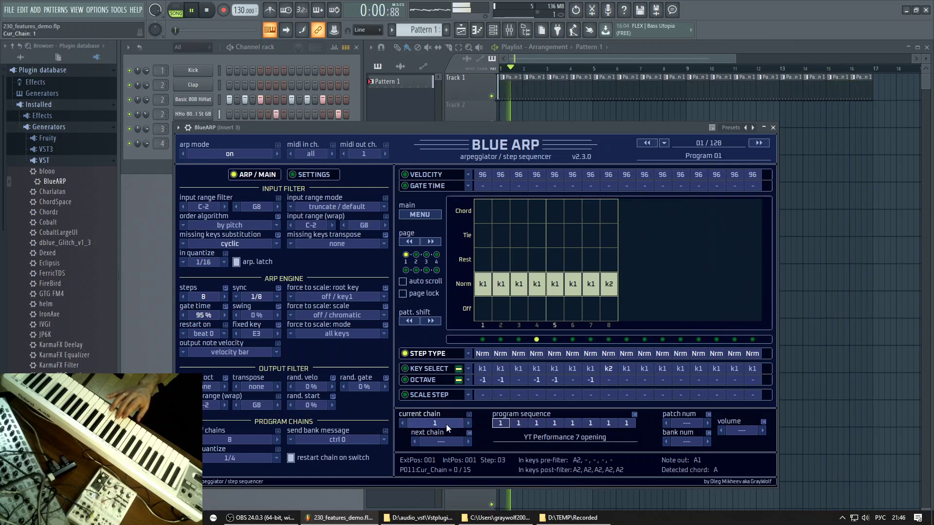
- Switch to chain 2, untick 'restart chain on switch', and stop playback
{"action": "left_click", "coordinate": [469, 423]}
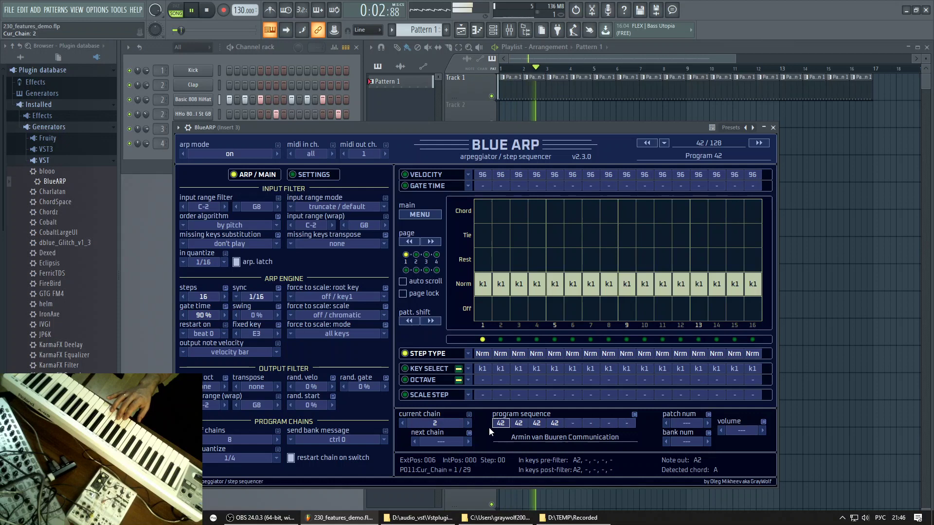
{"action": "left_click", "coordinate": [320, 462]}
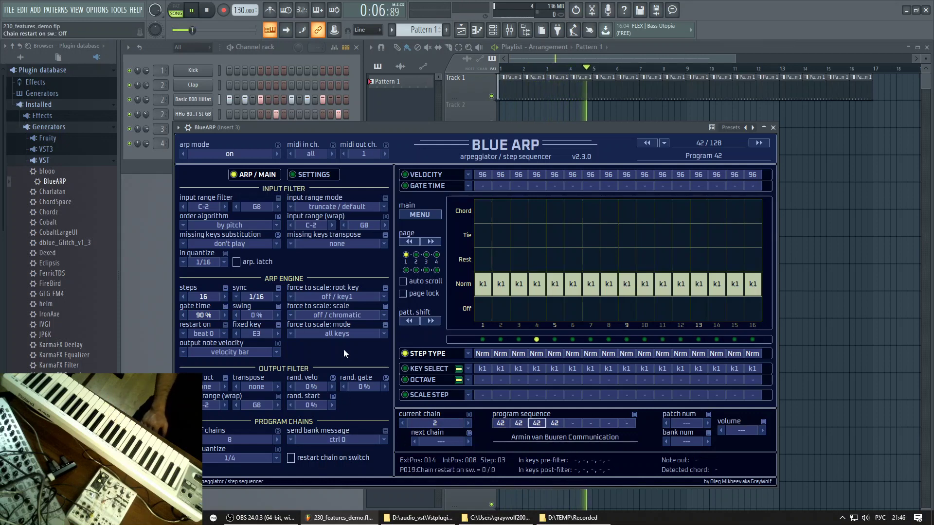
{"action": "key", "text": "space"}
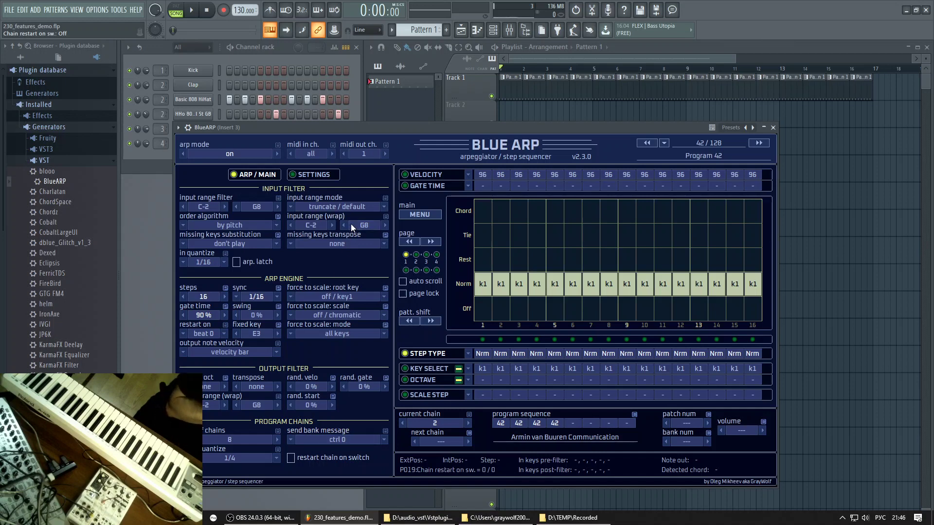
- Show BlueARP's SETTINGS page with the MIDI, matrix editor and GUI options
{"action": "left_click", "coordinate": [322, 174]}
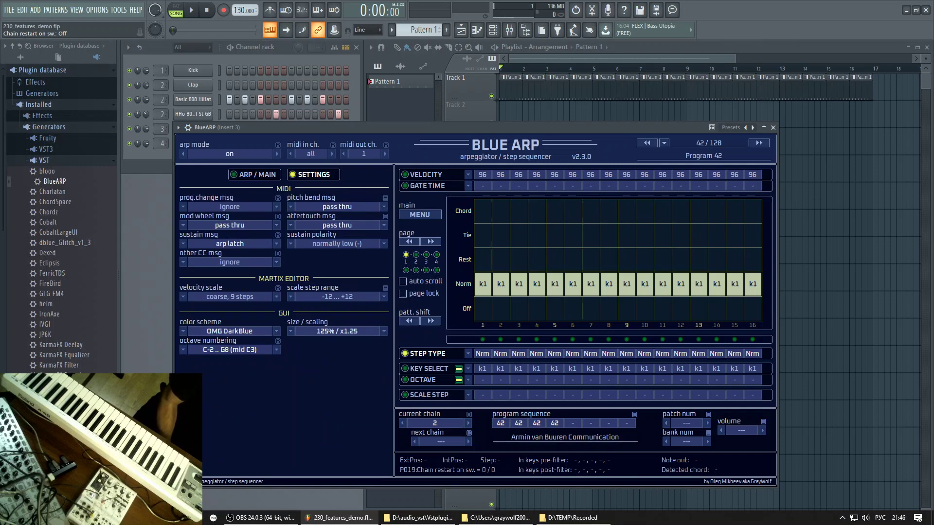
- Check the BlueARP2 fonts and AppData folders, then nudge the BlueARP window up
{"action": "left_click", "coordinate": [424, 518]}
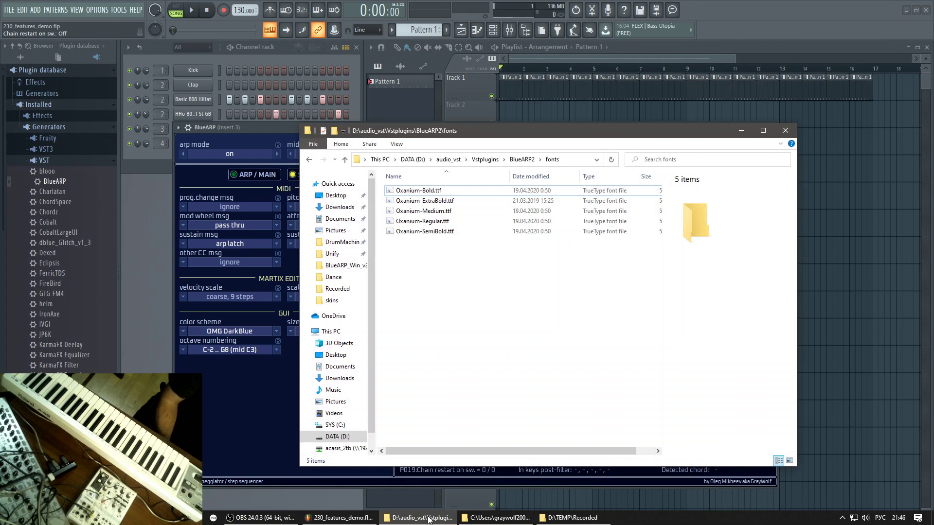
{"action": "left_click", "coordinate": [496, 518]}
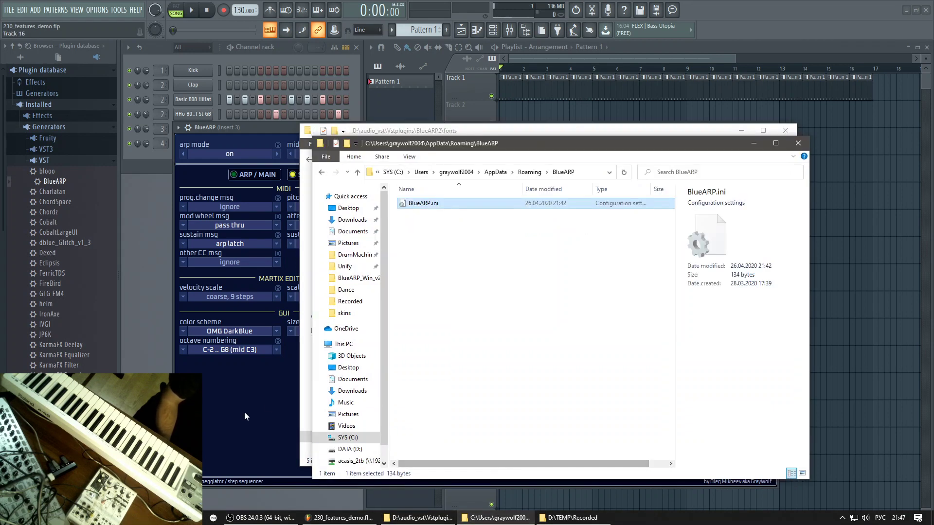
{"action": "left_click", "coordinate": [257, 419]}
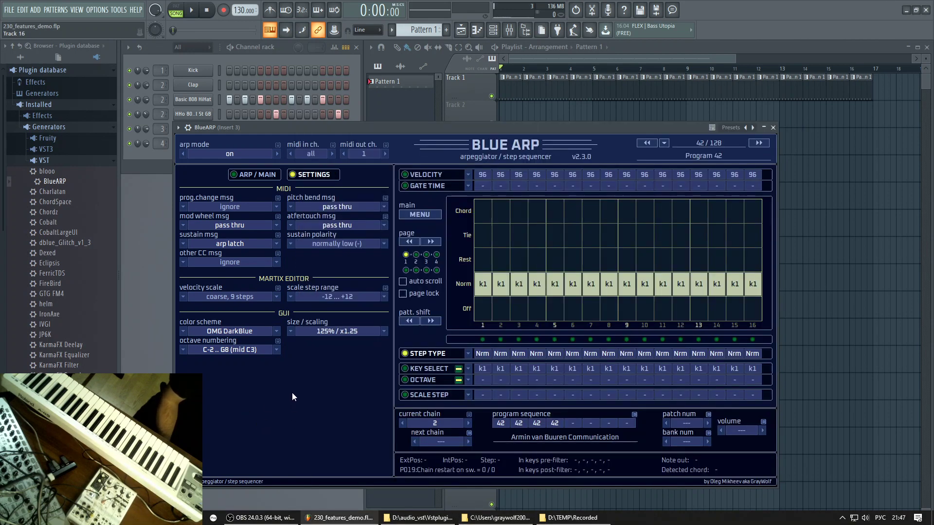
{"action": "left_click_drag", "start_coordinate": [432, 125], "coordinate": [430, 102]}
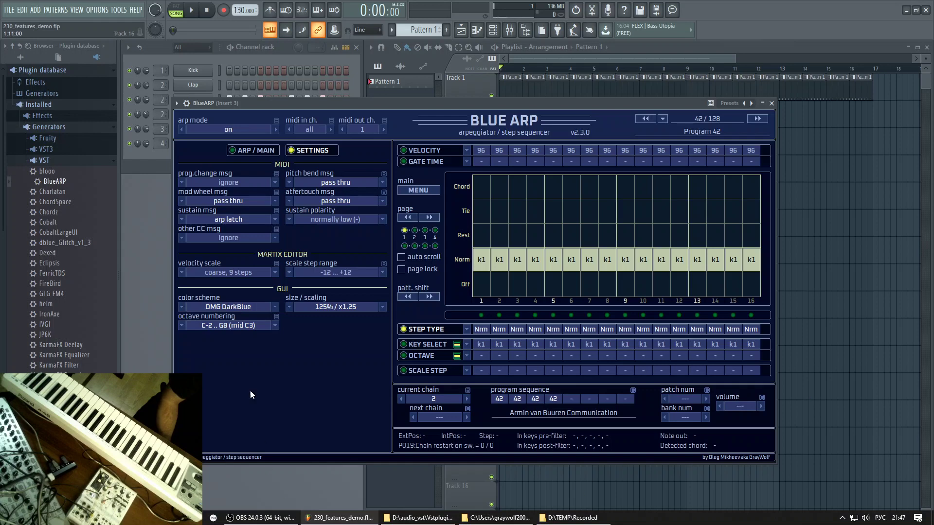
- Go up to the BlueARP2 folder and open skins\default.ini in Notepad
{"action": "left_click", "coordinate": [403, 518]}
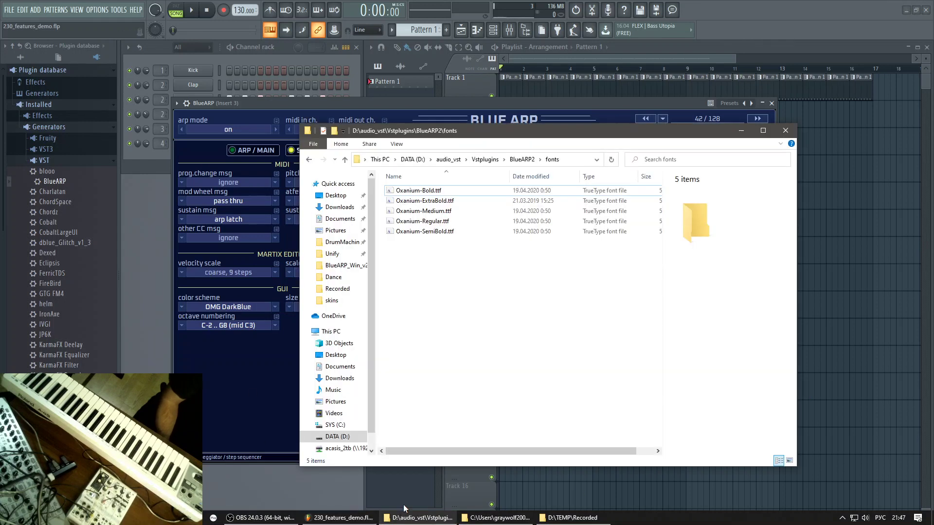
{"action": "left_click", "coordinate": [520, 159]}
{"action": "double_click", "coordinate": [401, 201]}
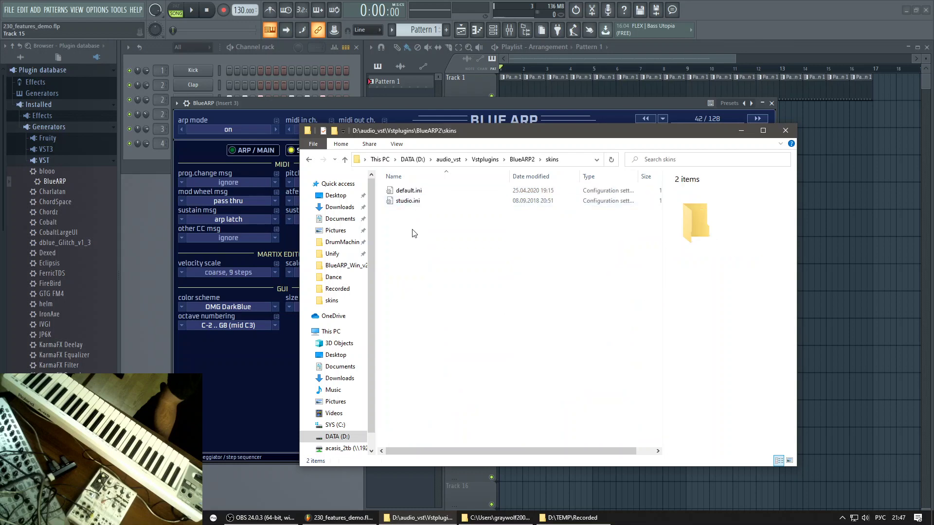
{"action": "double_click", "coordinate": [408, 191]}
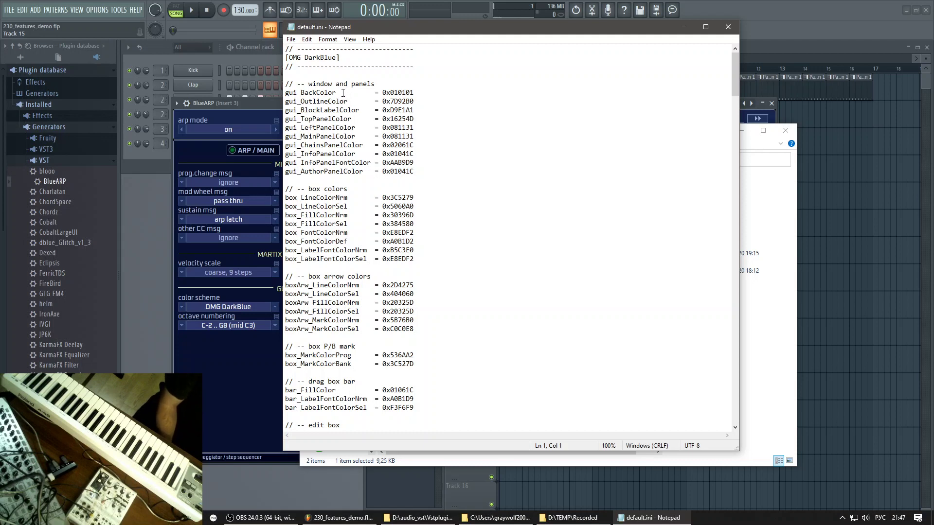
- Review default.ini's colour values, such as gui_BackColor and gui_MainPanelColor
{"action": "left_click", "coordinate": [428, 92]}
{"action": "left_click_drag", "start_coordinate": [427, 92], "coordinate": [399, 92]}
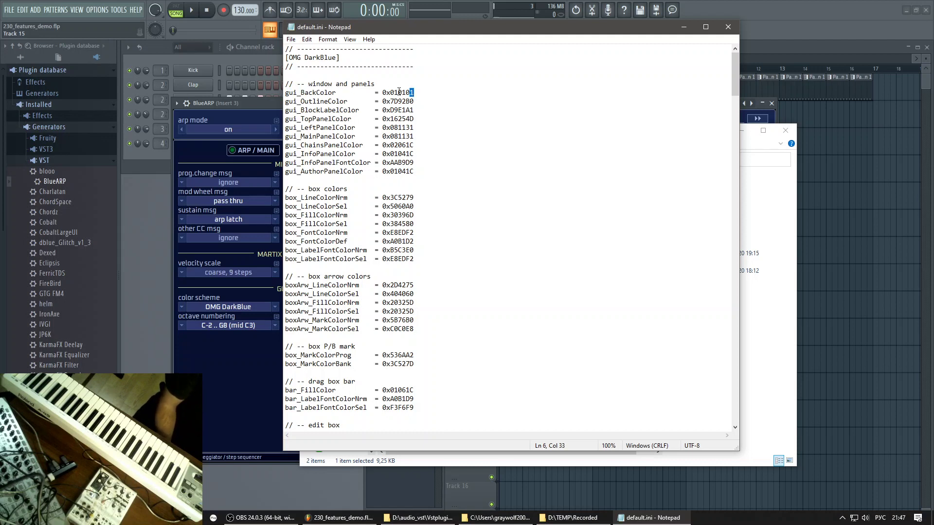
{"action": "left_click", "coordinate": [410, 136]}
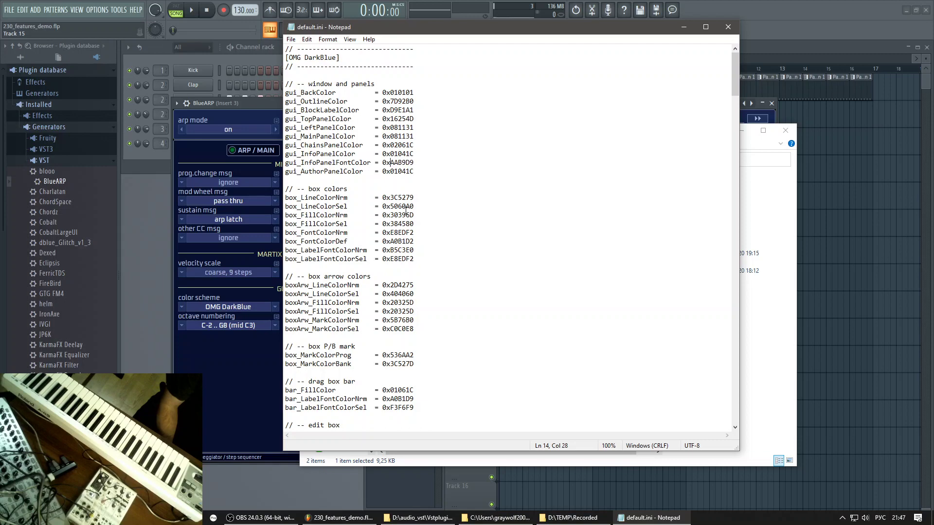
{"action": "scroll", "coordinate": [400, 209], "scroll_direction": "down", "scroll_amount": 20}
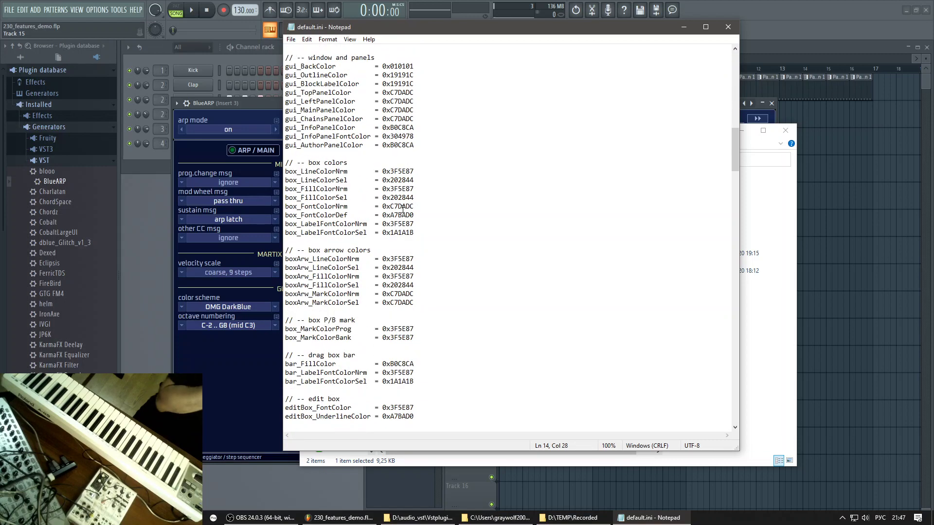
{"action": "scroll", "coordinate": [400, 209], "scroll_direction": "down", "scroll_amount": 20}
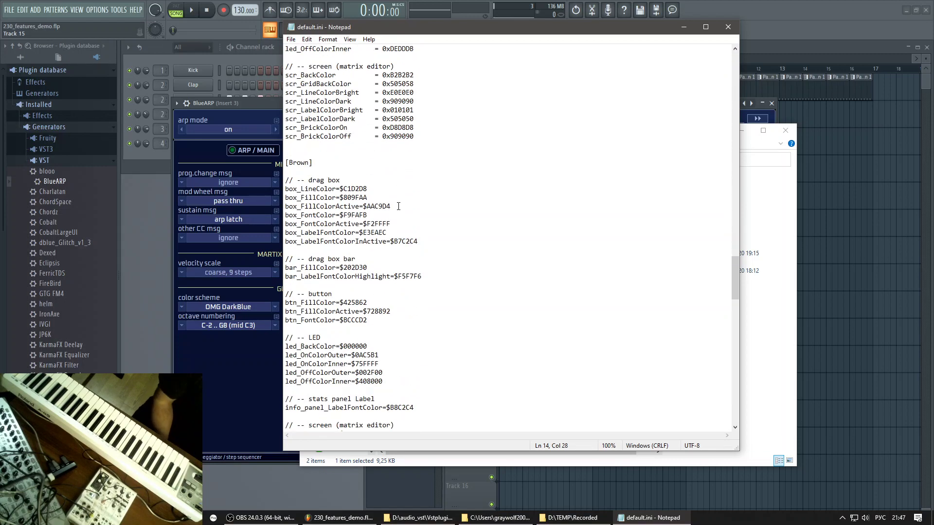
{"action": "scroll", "coordinate": [399, 206], "scroll_direction": "up", "scroll_amount": 7}
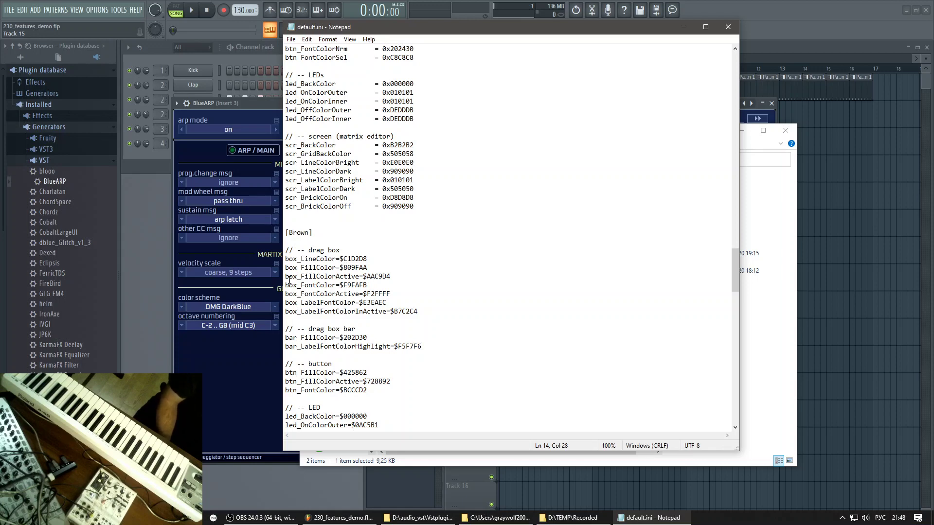
{"action": "scroll", "coordinate": [376, 285], "scroll_direction": "down", "scroll_amount": 16}
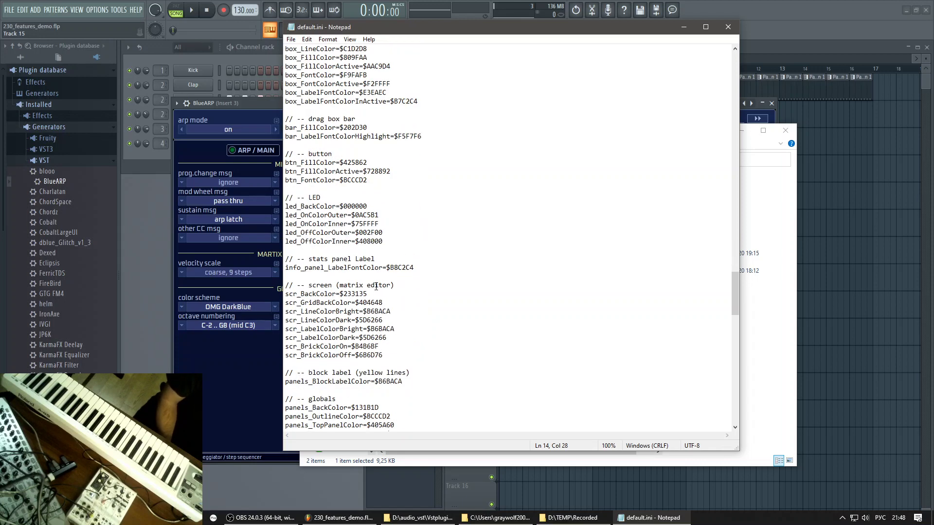
{"action": "scroll", "coordinate": [376, 286], "scroll_direction": "down", "scroll_amount": 15}
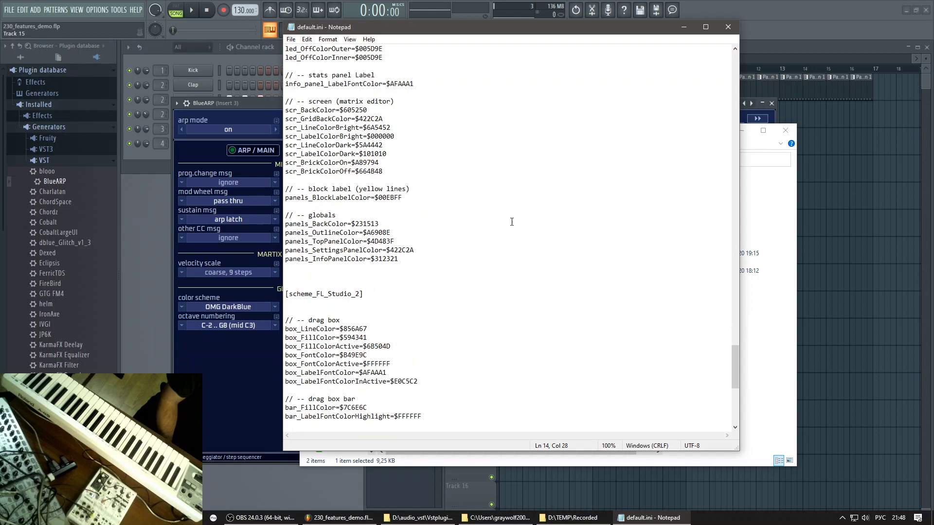
{"action": "scroll", "coordinate": [511, 222], "scroll_direction": "down", "scroll_amount": 1}
- Close default.ini, look through studio.ini, close it, and return to BlueARP in FL Studio
{"action": "left_click", "coordinate": [728, 26]}
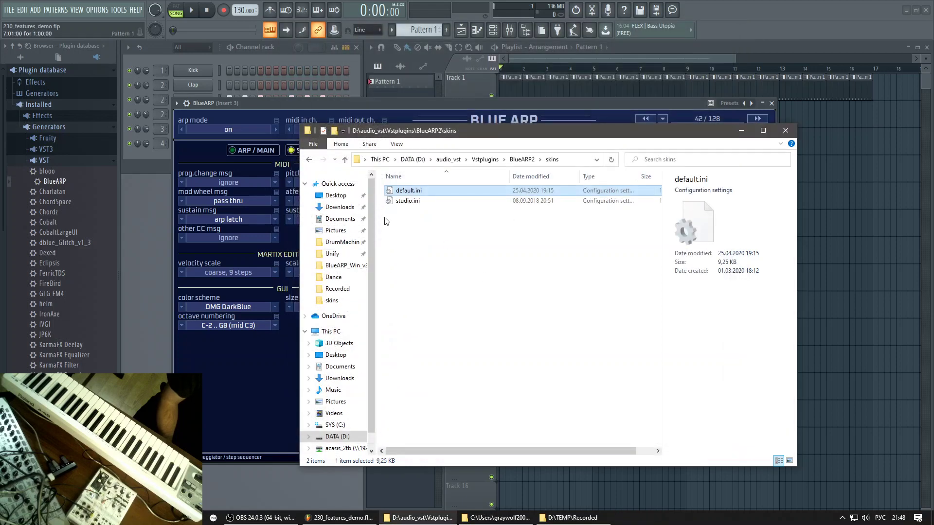
{"action": "left_click", "coordinate": [413, 201]}
{"action": "double_click", "coordinate": [414, 201]}
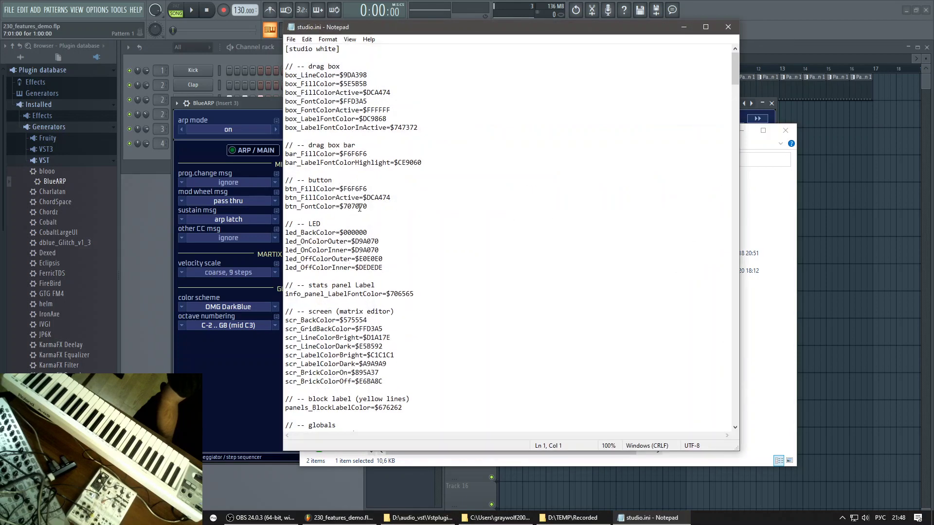
{"action": "scroll", "coordinate": [360, 208], "scroll_direction": "down", "scroll_amount": 13}
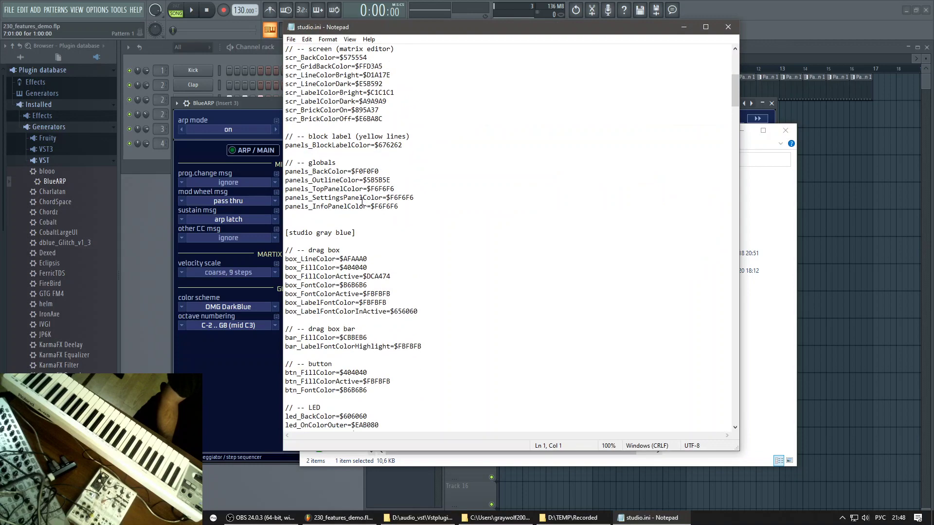
{"action": "left_click", "coordinate": [723, 28]}
{"action": "left_click", "coordinate": [239, 366]}
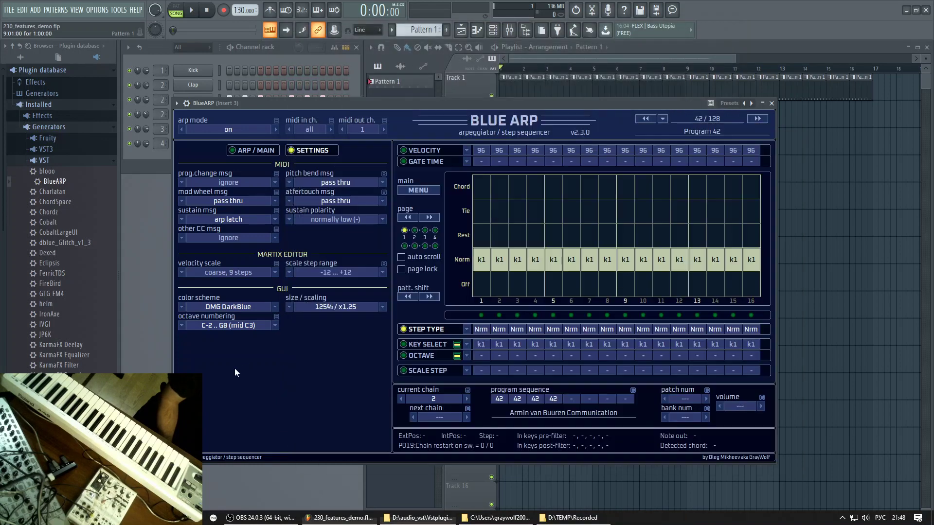
- Preview the studio white, studio gray red, studio gray turquois and studio white gray schemes
{"action": "left_click", "coordinate": [181, 310]}
{"action": "left_click", "coordinate": [208, 392]}
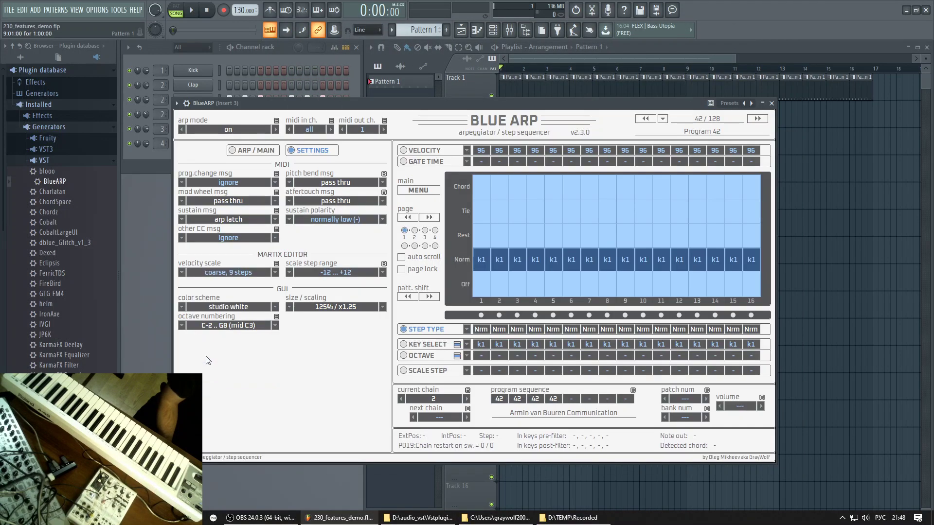
{"action": "left_click", "coordinate": [182, 310]}
{"action": "left_click", "coordinate": [207, 415]}
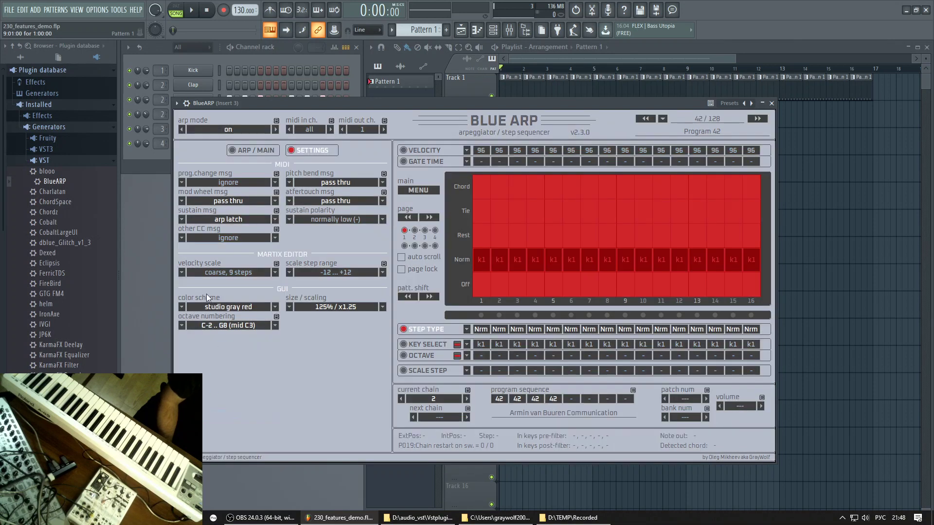
{"action": "left_click", "coordinate": [182, 307]}
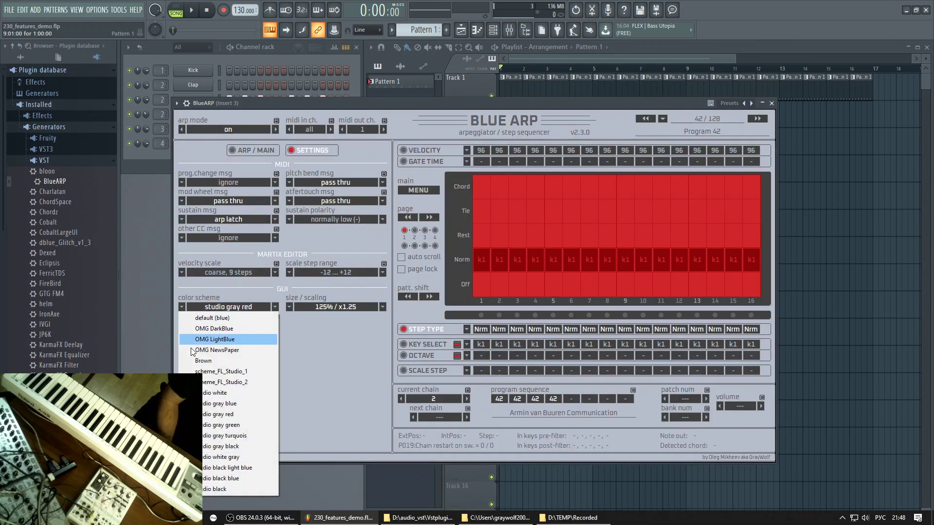
{"action": "left_click", "coordinate": [214, 436]}
{"action": "left_click", "coordinate": [182, 310]}
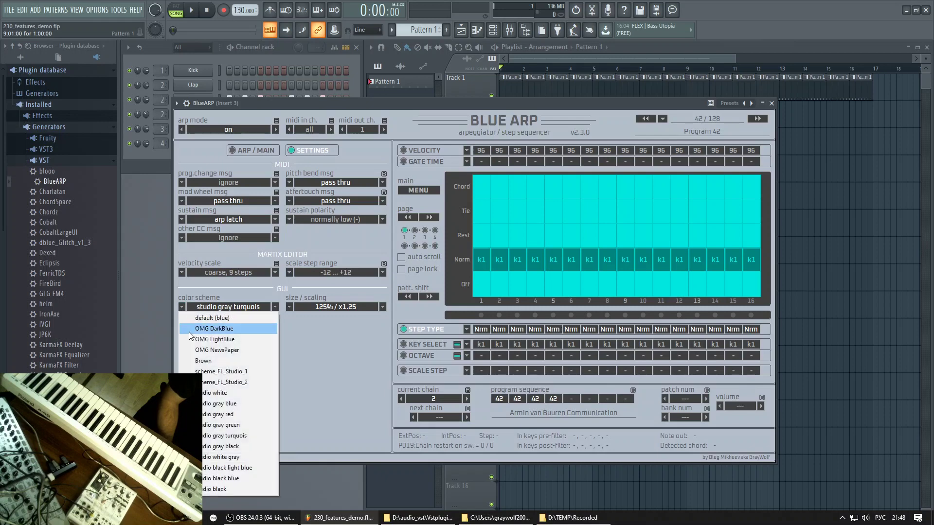
{"action": "left_click", "coordinate": [214, 456]}
- Try OMG LightBlue, studio gray blue and OMG DarkBlue, ending on default (blue)
{"action": "left_click", "coordinate": [182, 307]}
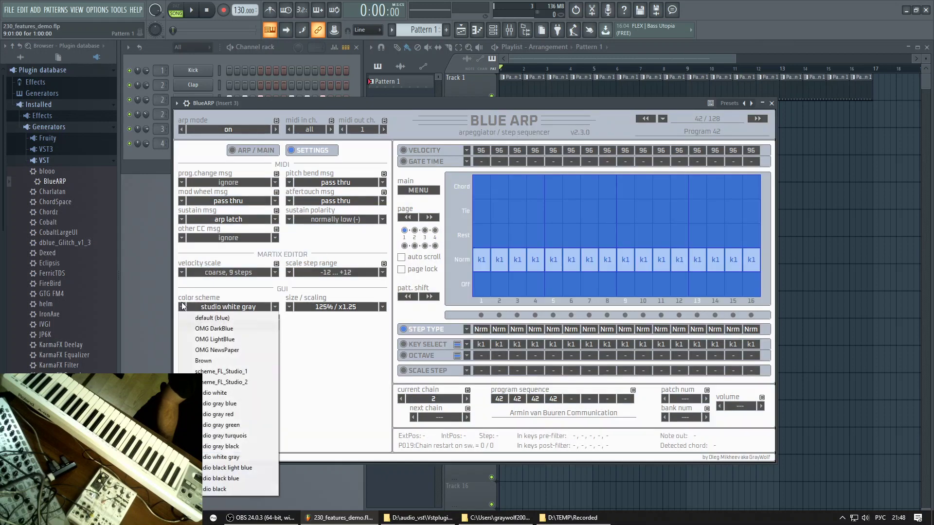
{"action": "left_click", "coordinate": [216, 346]}
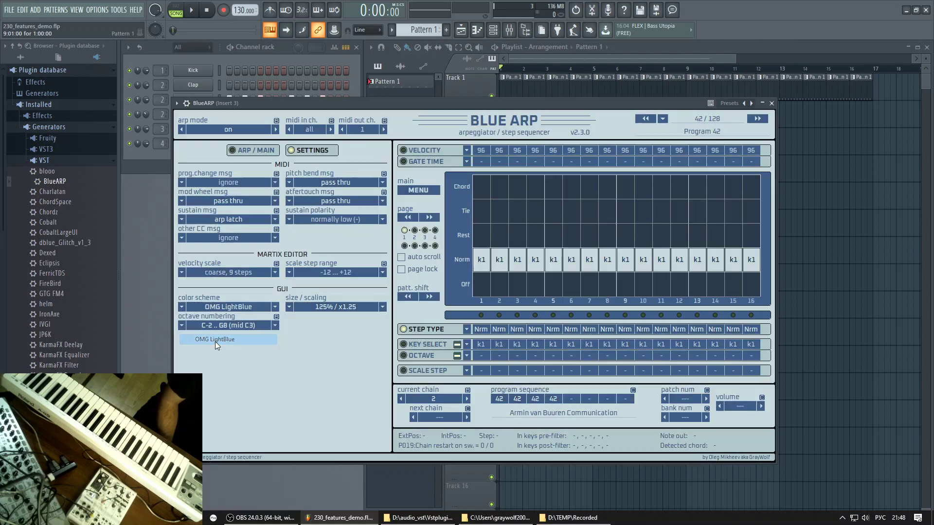
{"action": "left_click", "coordinate": [181, 307]}
{"action": "left_click", "coordinate": [217, 402]}
{"action": "left_click", "coordinate": [183, 310]}
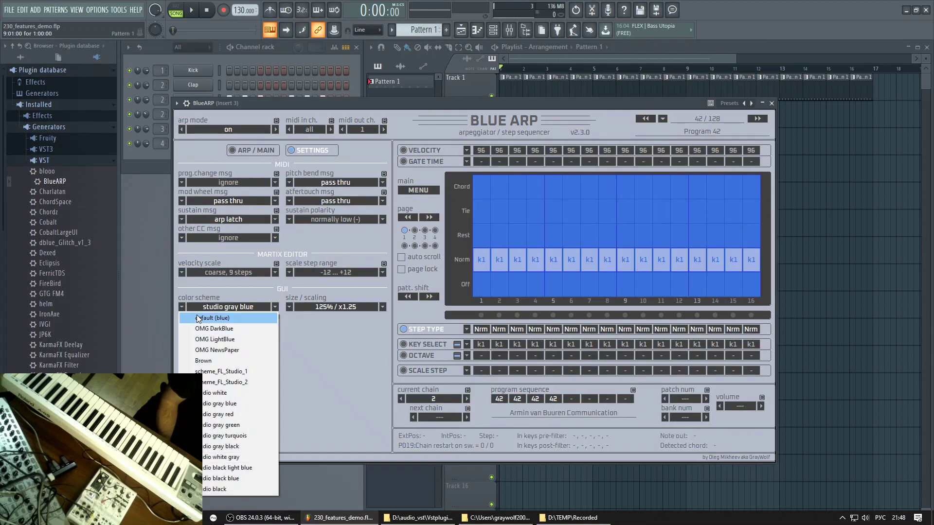
{"action": "left_click", "coordinate": [232, 317]}
{"action": "left_click", "coordinate": [217, 308]}
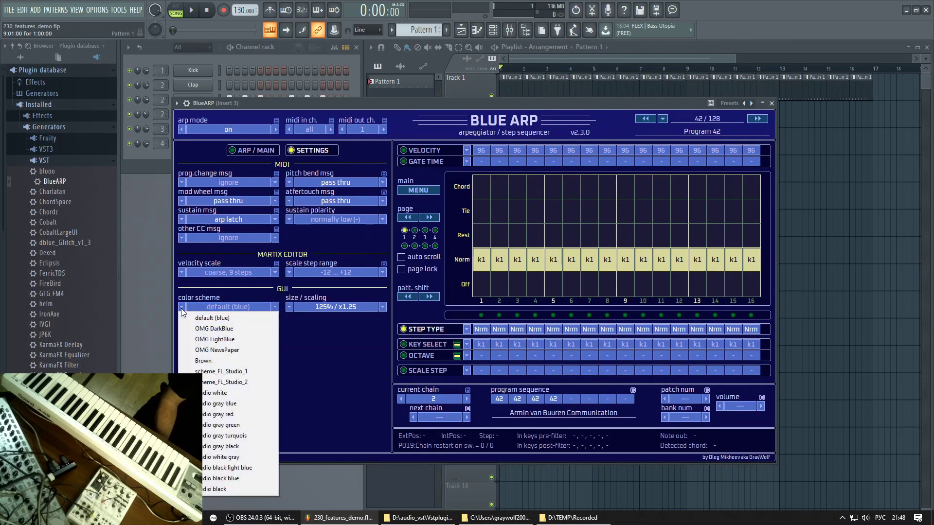
{"action": "left_click", "coordinate": [220, 329]}
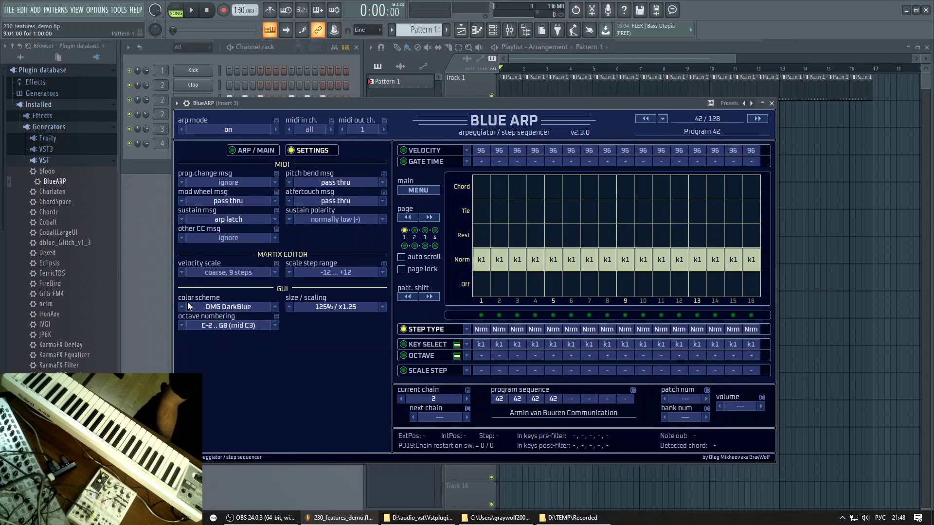
{"action": "left_click", "coordinate": [182, 307]}
{"action": "left_click", "coordinate": [195, 319]}
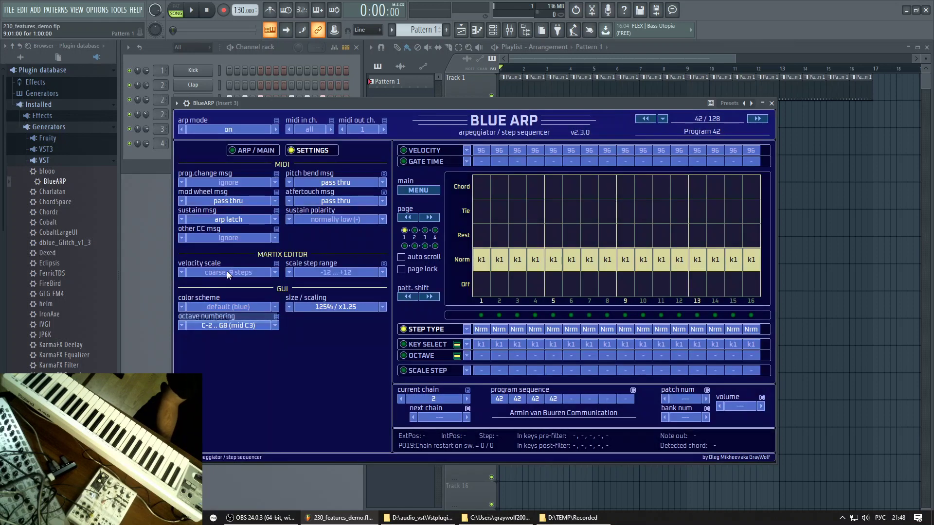